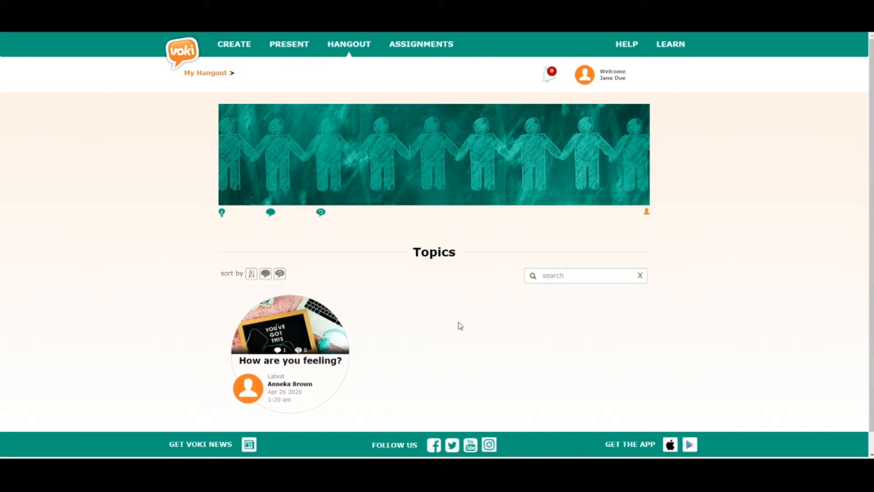
Step: Open the "How are you feeling?" topic and view the classmate's posted thought
click(300, 349)
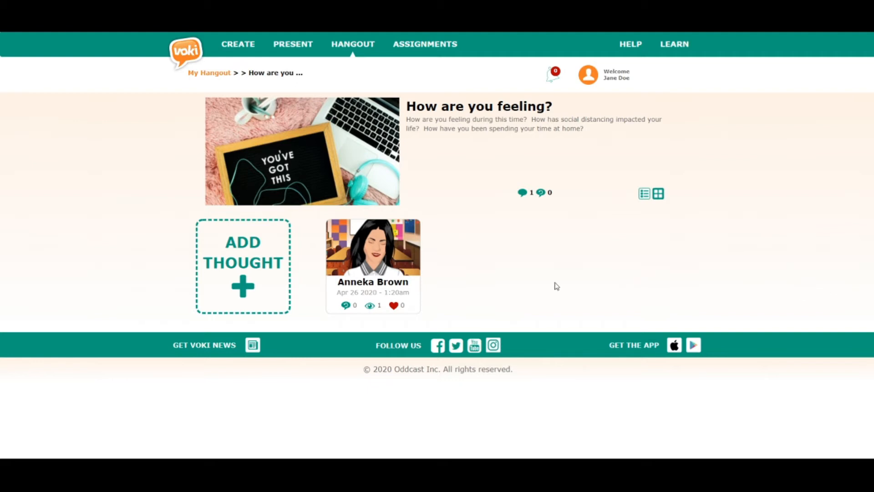
click(392, 260)
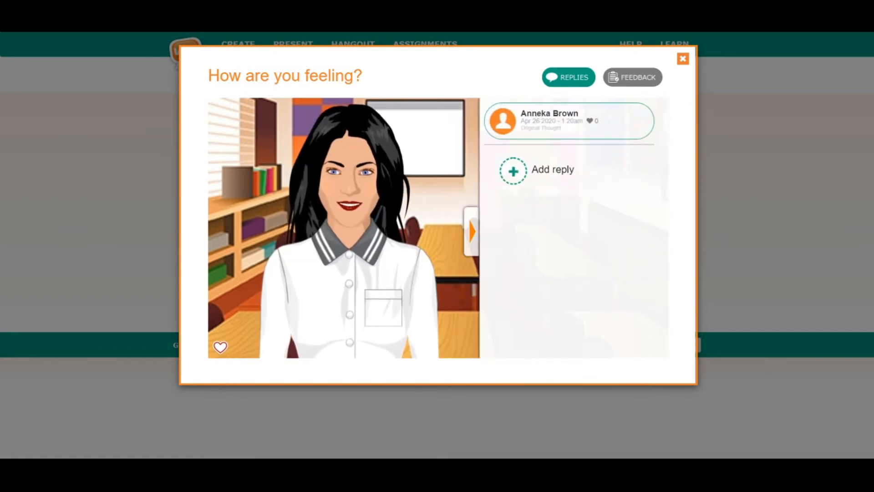
click(516, 174)
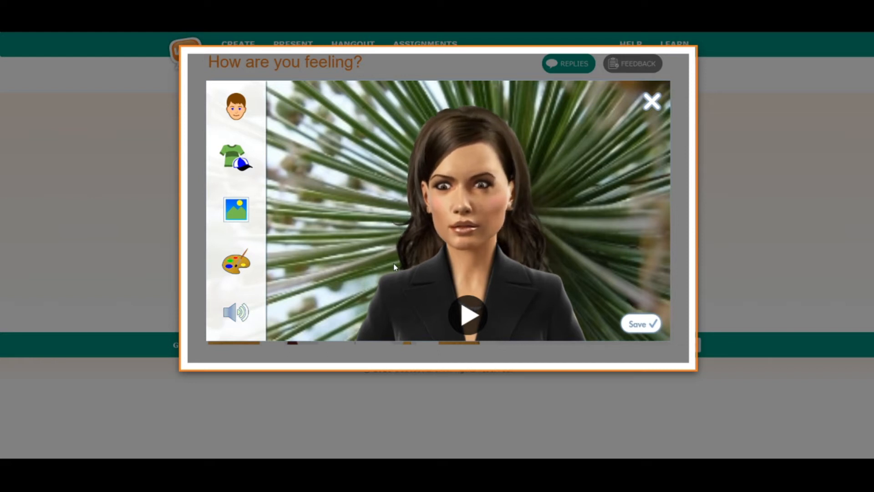
click(651, 103)
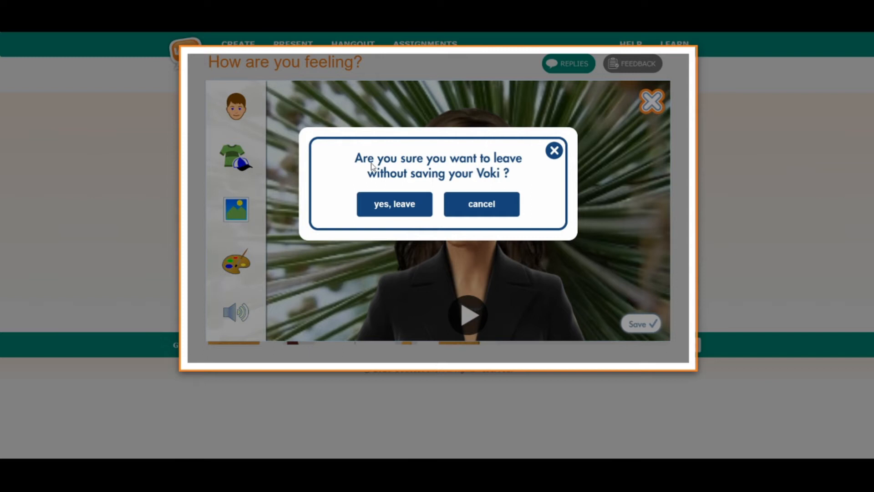
click(386, 203)
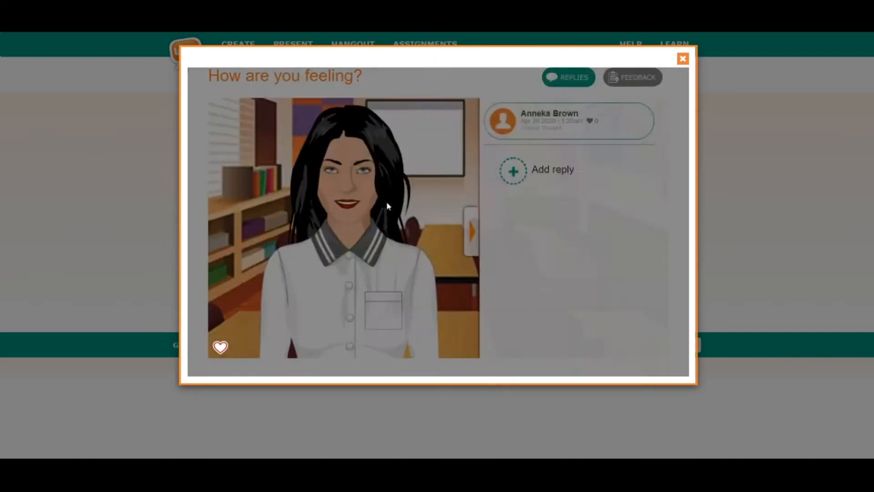
Step: Like the classmate's original thought and close it
click(220, 348)
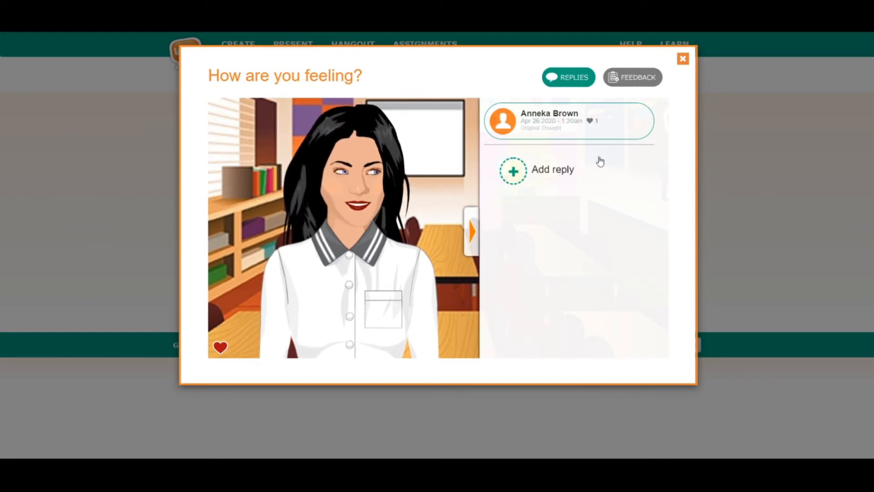
click(683, 59)
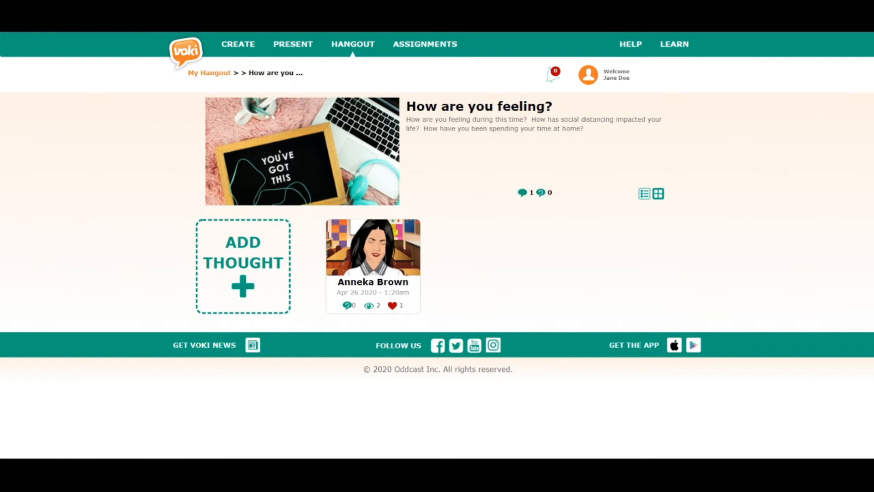
Step: Add a new thought to the topic and browse the complete collection of avatar characters
click(254, 263)
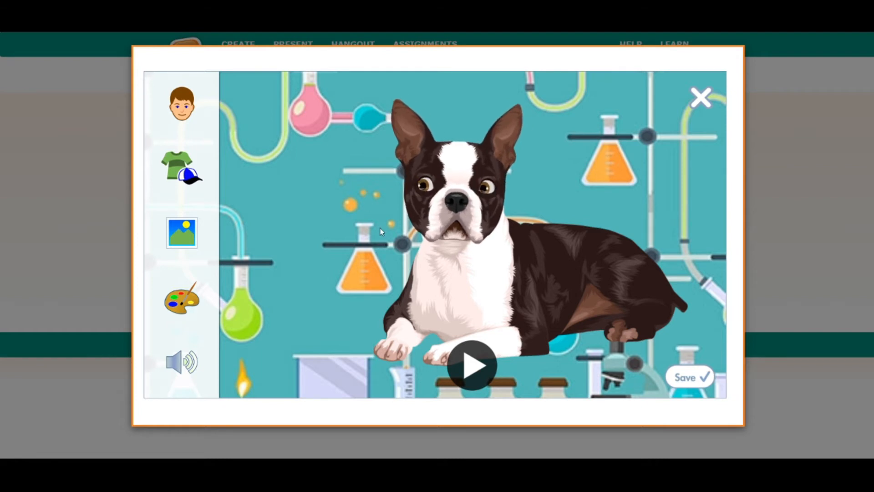
click(182, 105)
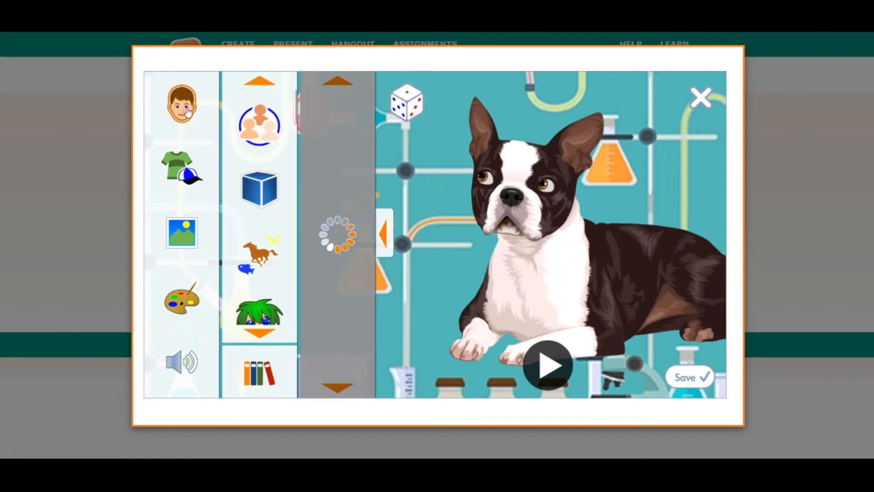
scroll(260, 182, up, 5)
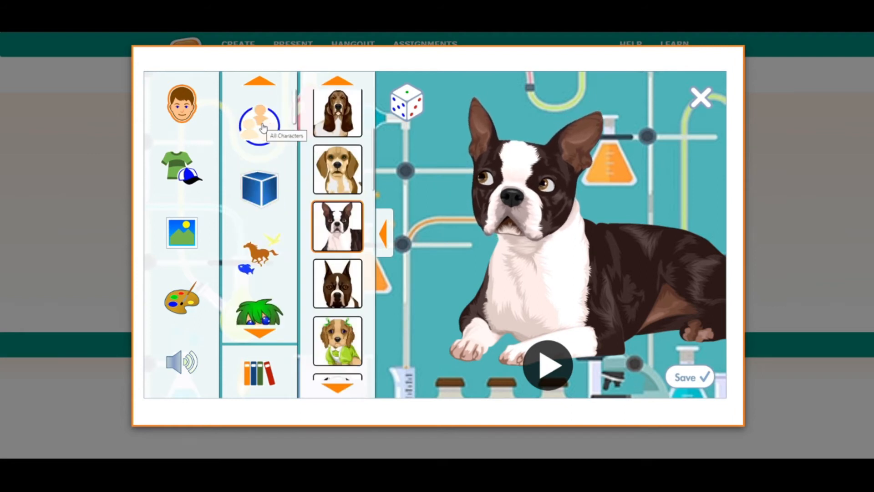
click(263, 128)
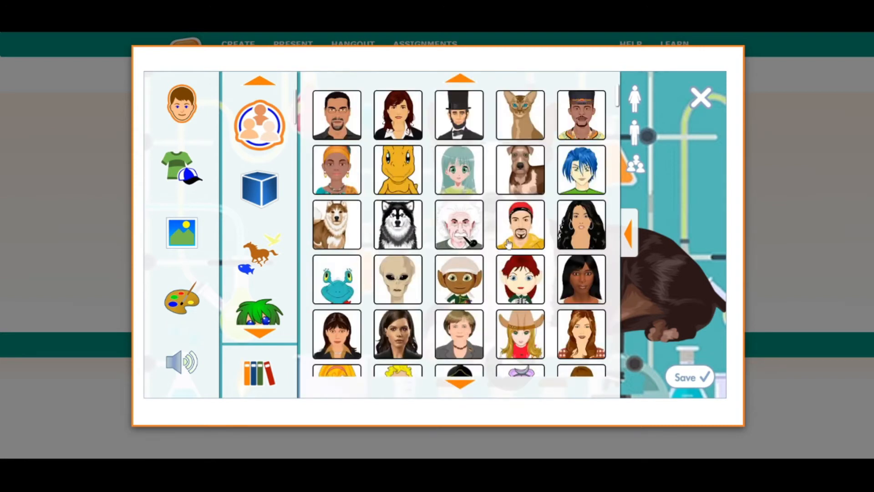
scroll(509, 244, down, 10)
scroll(508, 245, down, 10)
scroll(478, 239, down, 10)
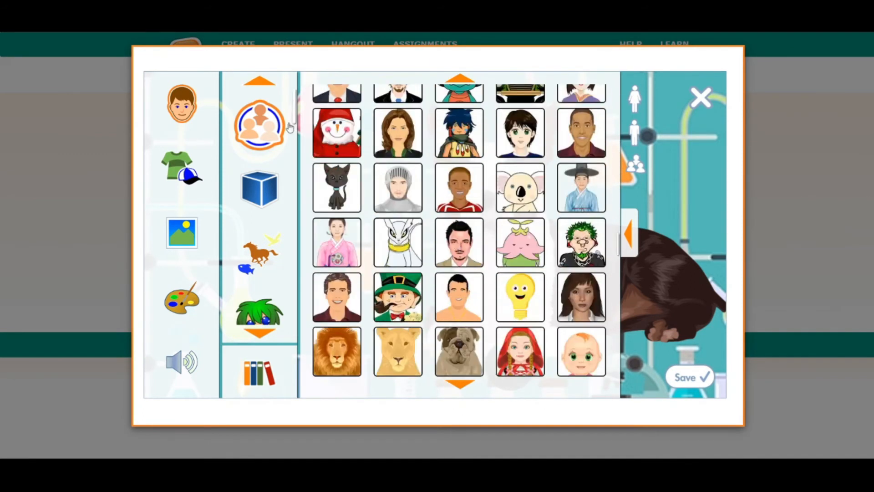
Step: Change the avatar to the dark-haired woman in a black suit from the 3D characters
click(259, 191)
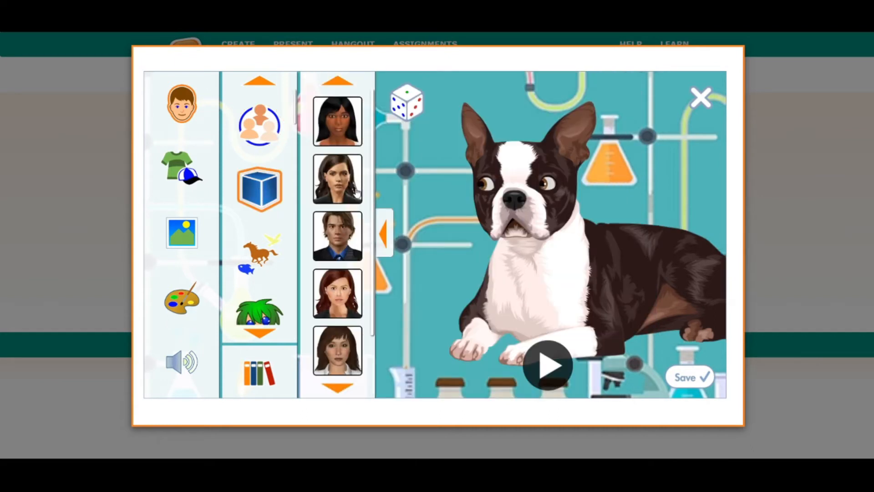
click(351, 194)
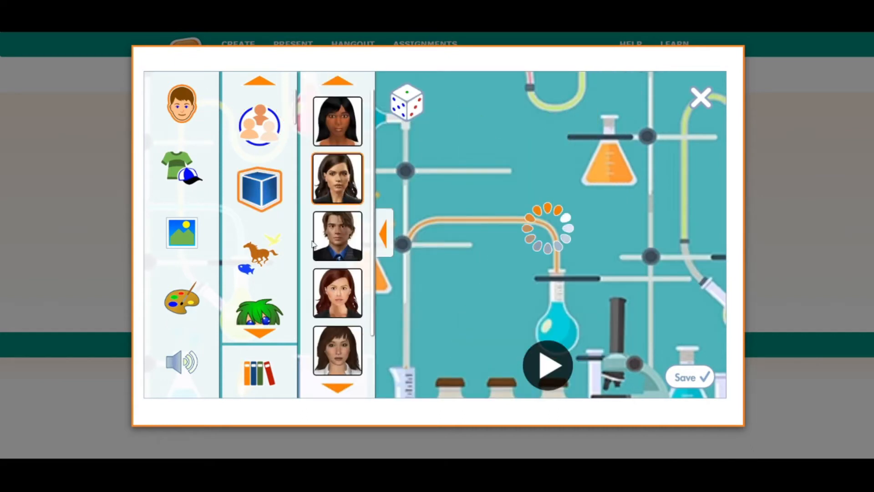
Step: Browse the animal, anime and cat character categories for other avatar options
scroll(291, 230, down, 1)
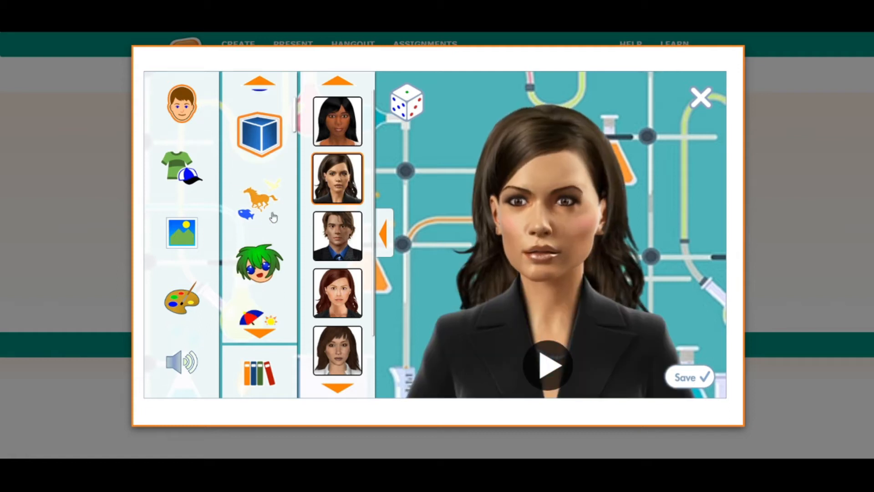
click(268, 214)
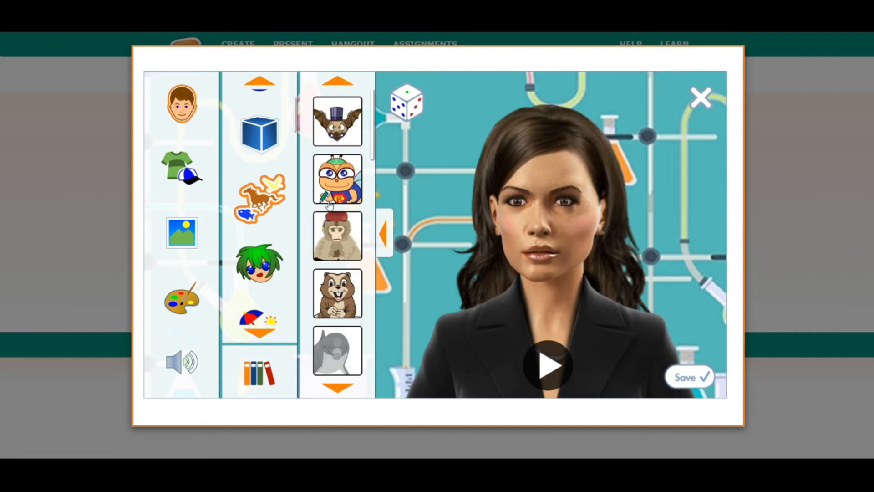
scroll(337, 223, down, 6)
click(263, 269)
scroll(266, 276, down, 3)
scroll(269, 281, down, 3)
scroll(269, 282, down, 3)
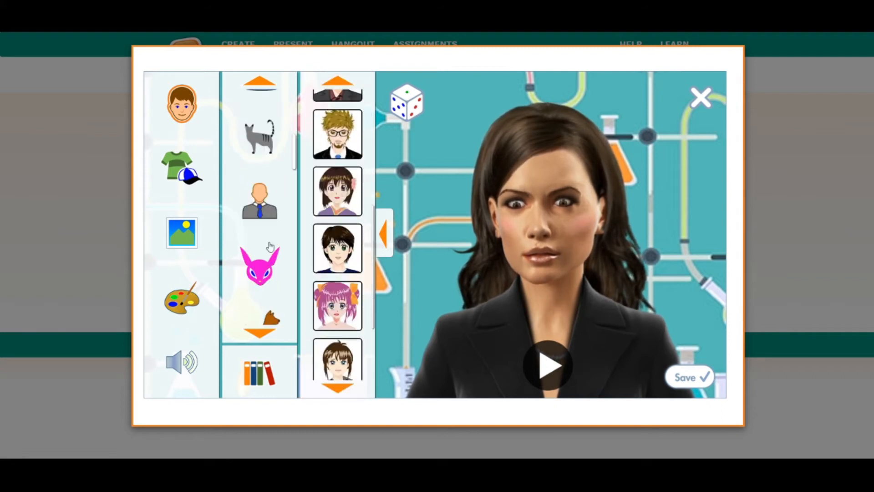
click(258, 135)
scroll(353, 268, down, 4)
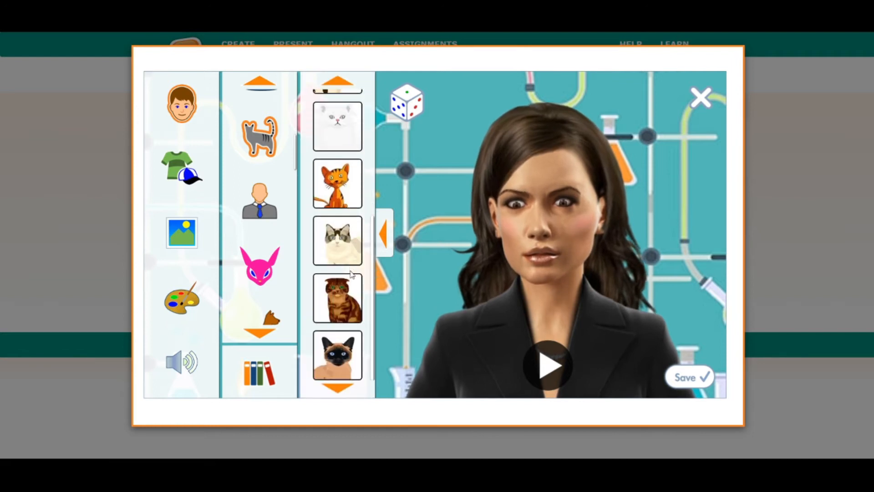
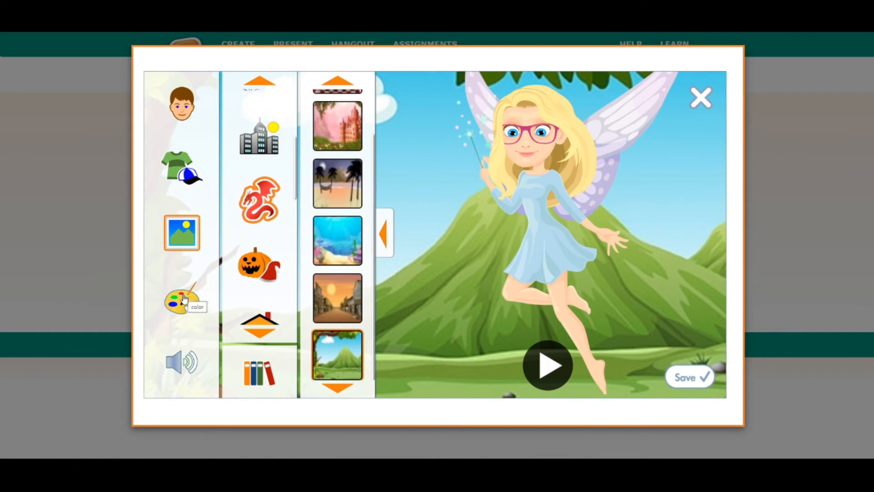
Step: Change the fairy's lip color to light purple
click(184, 298)
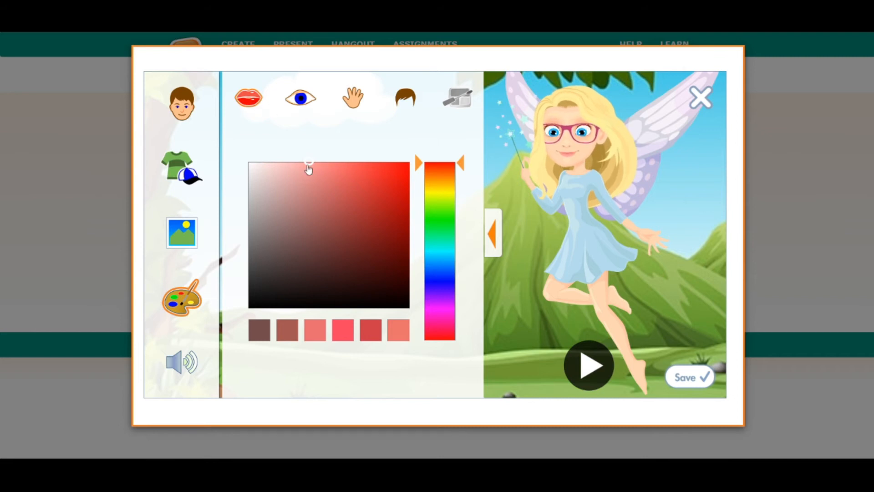
click(459, 167)
drag(461, 182, 454, 298)
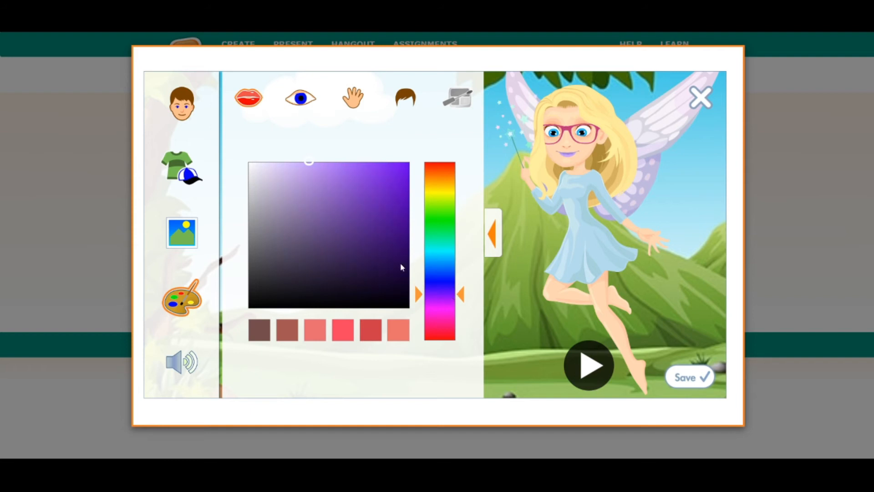
Step: Try preset eye colors on the fairy, including green and dark blue, and brighten the dark blue to a vivid blue
click(313, 109)
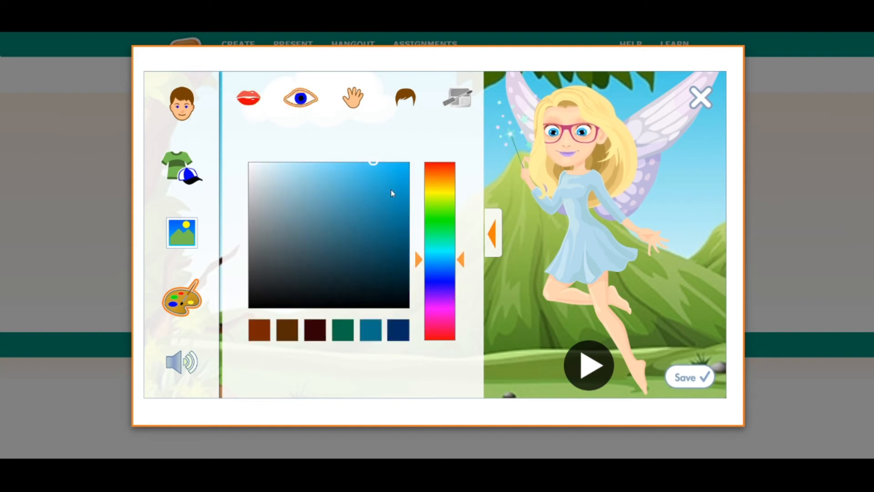
drag(375, 162, 415, 168)
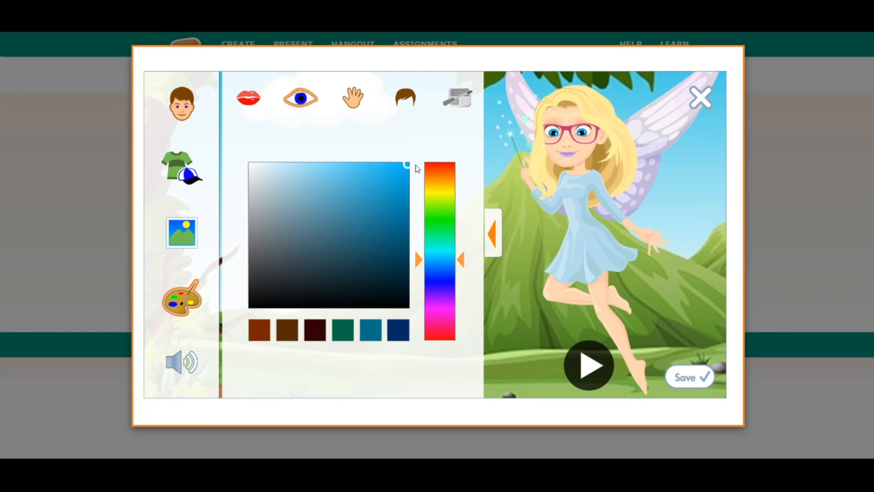
click(343, 334)
click(392, 339)
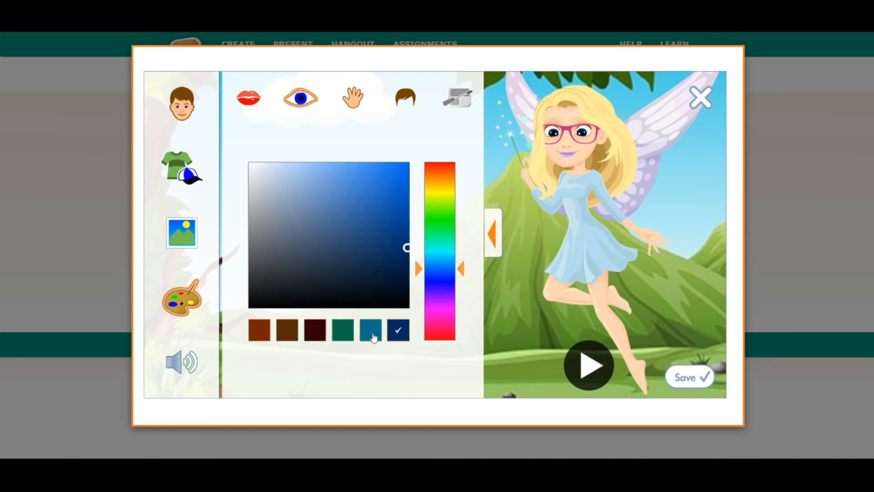
drag(408, 247, 417, 181)
Step: Fine-tune the fairy's skin color, keeping a light peach tone
click(353, 97)
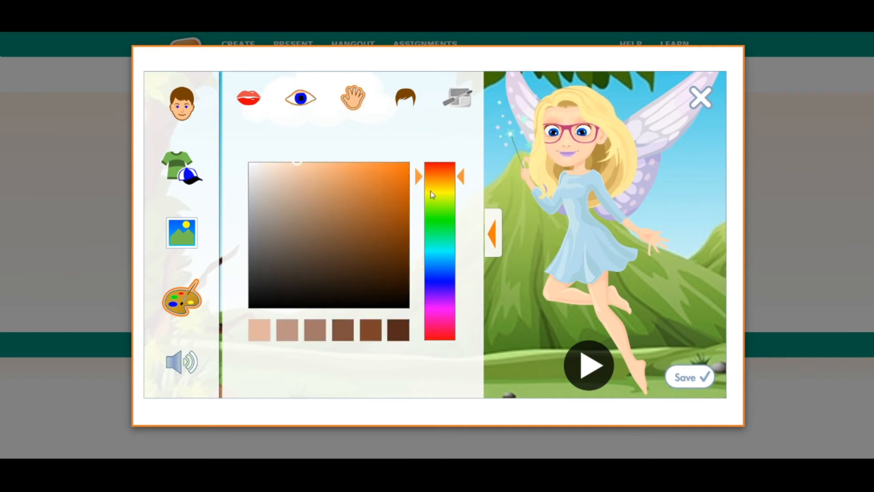
mouse_move(295, 164)
mouse_down()
mouse_move(250, 164)
mouse_move(378, 162)
mouse_move(295, 161)
mouse_up()
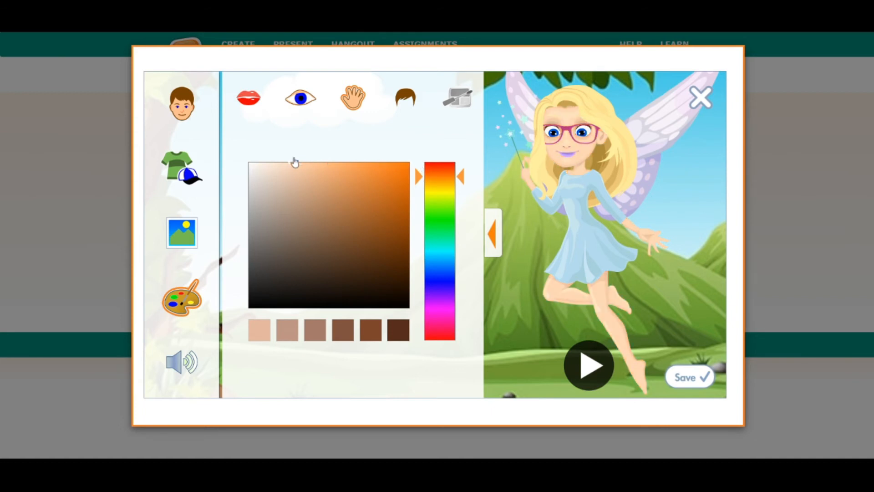
mouse_move(440, 180)
mouse_down()
mouse_move(448, 326)
mouse_move(458, 173)
mouse_up()
Step: Try black, dark blue and dark red on the fairy's hair, and settle on a light golden blonde
click(406, 97)
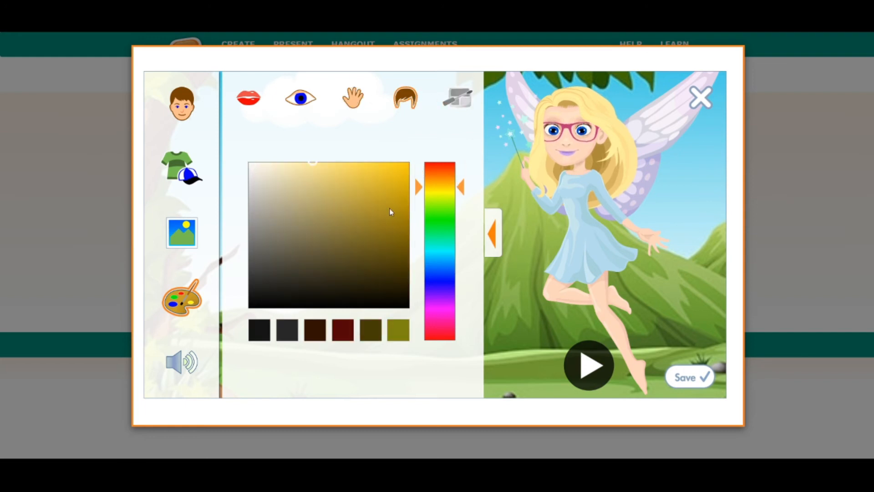
click(259, 332)
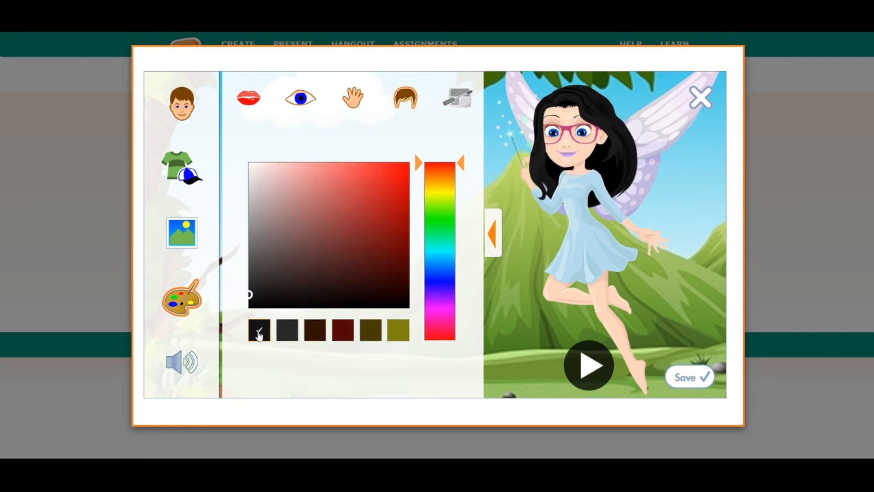
click(346, 337)
drag(461, 165, 465, 170)
mouse_move(461, 274)
mouse_down()
mouse_move(460, 302)
mouse_move(458, 281)
mouse_up()
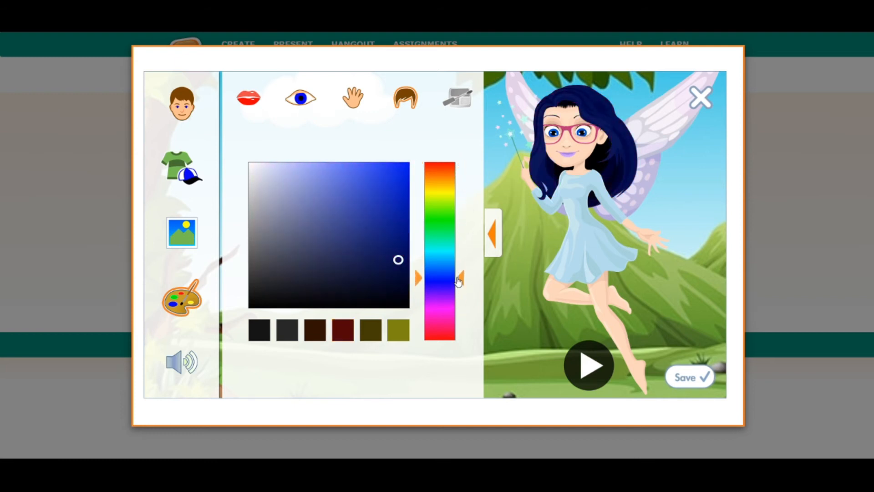
click(343, 330)
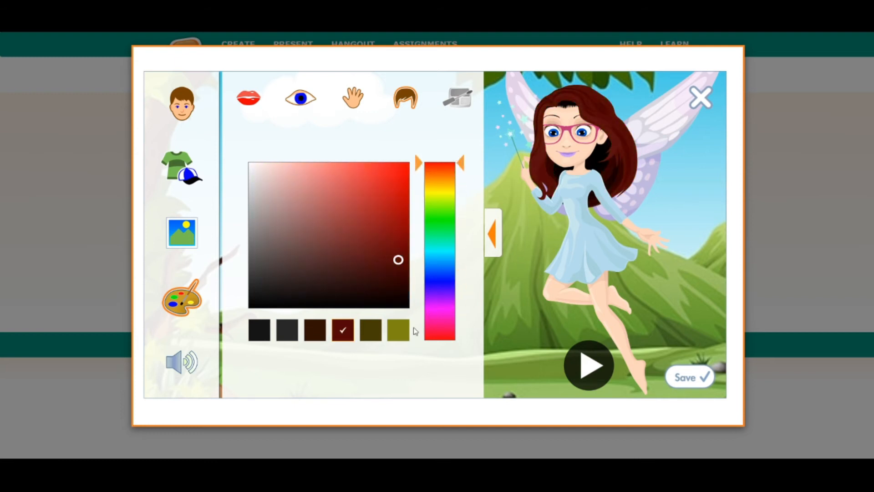
drag(460, 181, 460, 185)
click(292, 163)
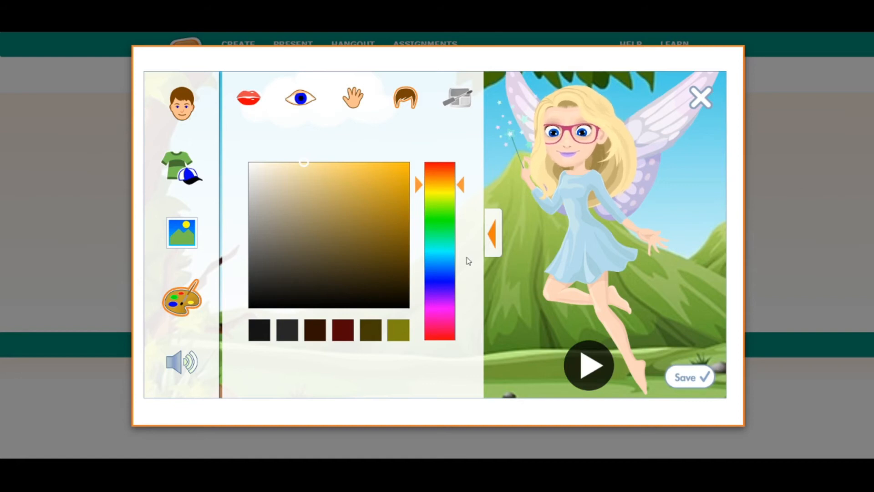
Step: Start the fairy's text-to-speech message with "Hey guys! I miss everyone so much! I'm really ready to go back to school"
click(180, 364)
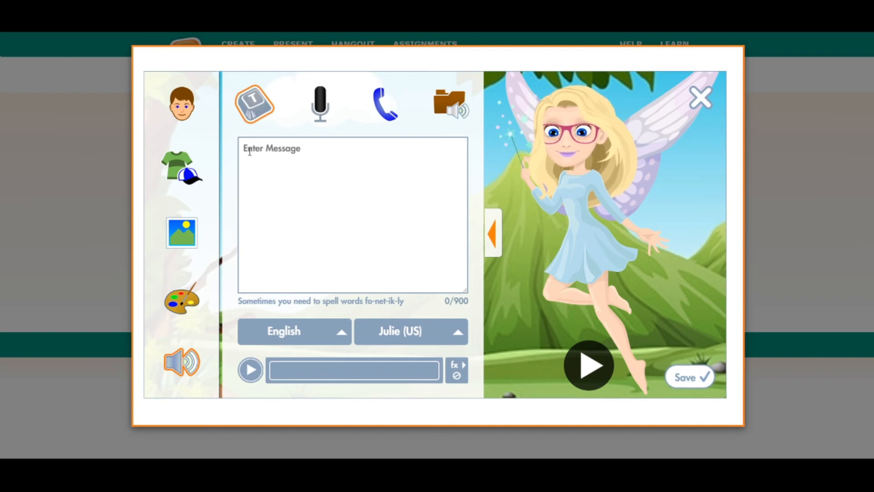
click(302, 160)
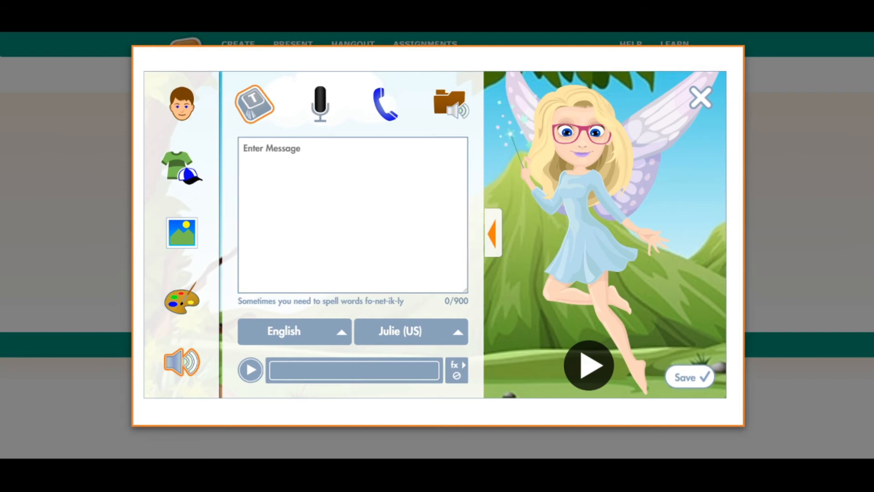
click(309, 163)
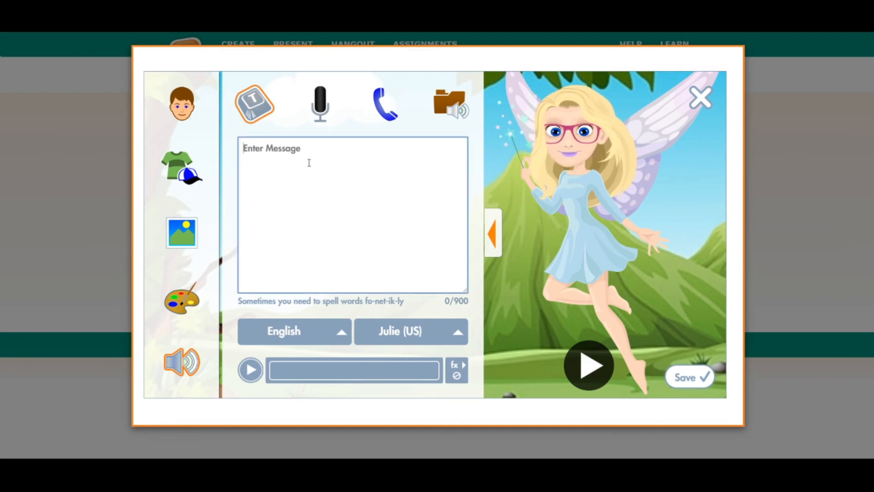
text(Hey)
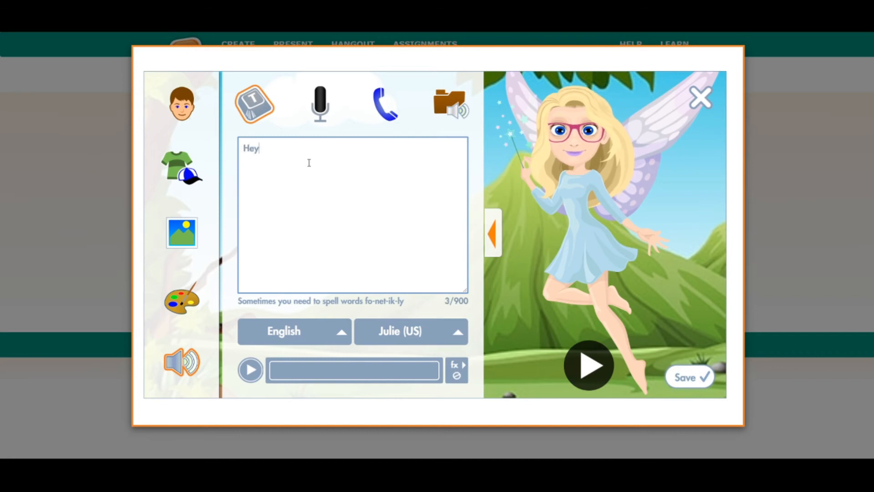
text( guys@)
key(BackSpace)
text(@)
key(BackSpace)
text(! )
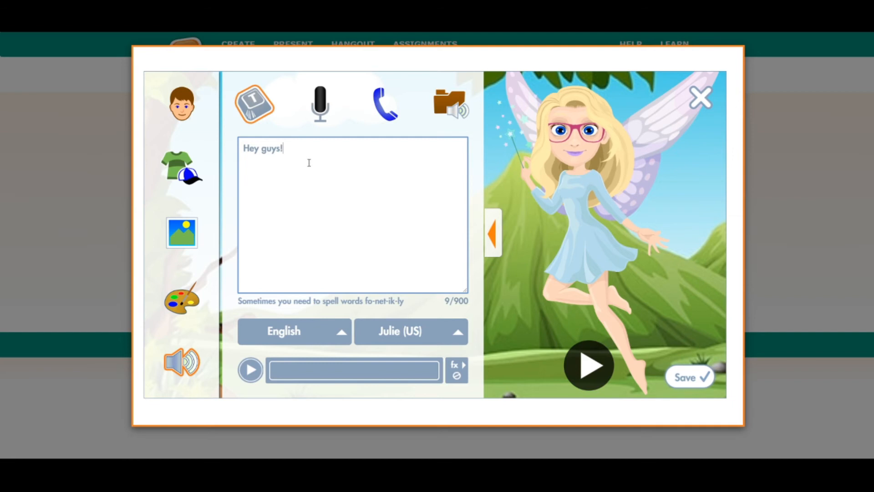
text( I mis)
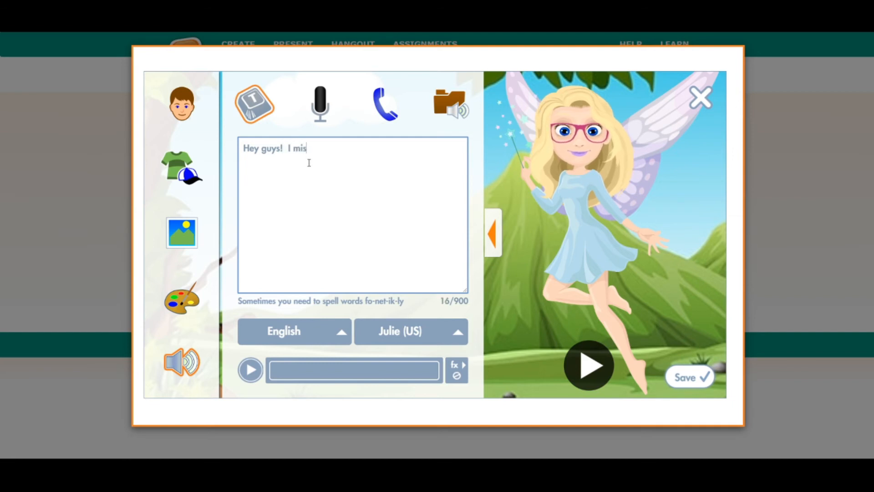
text(s everyone so much)
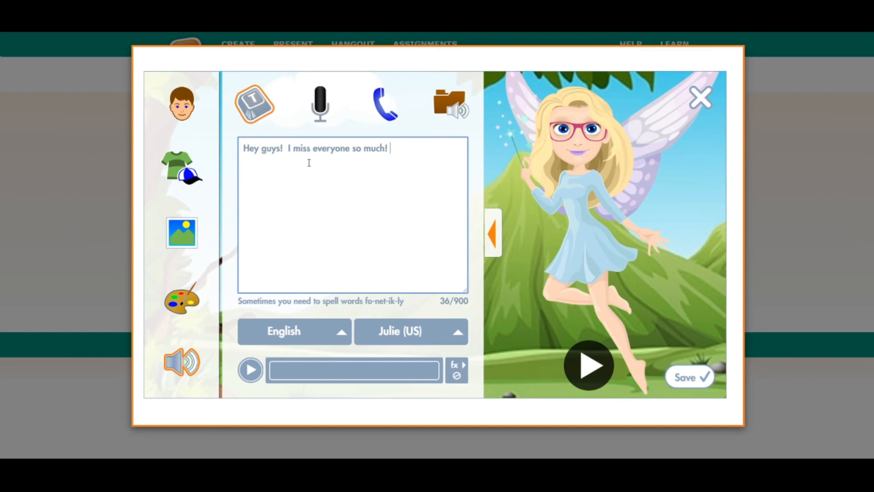
text(! I'm really)
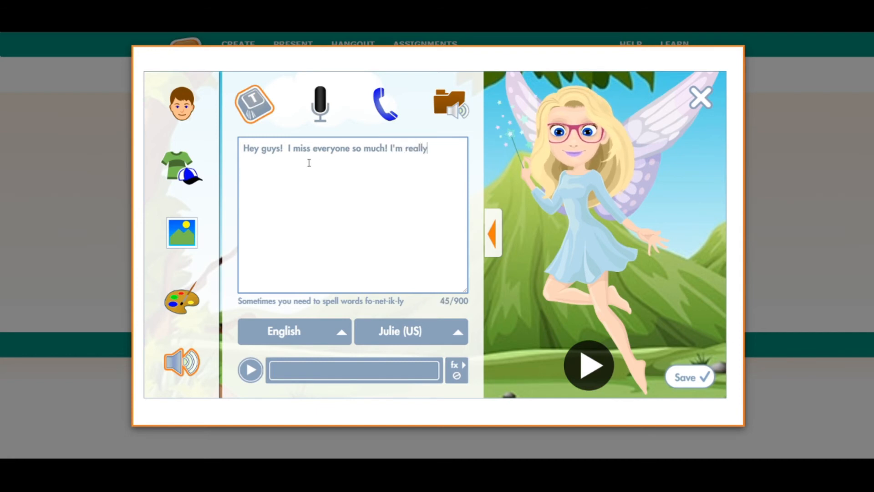
text( ready to go)
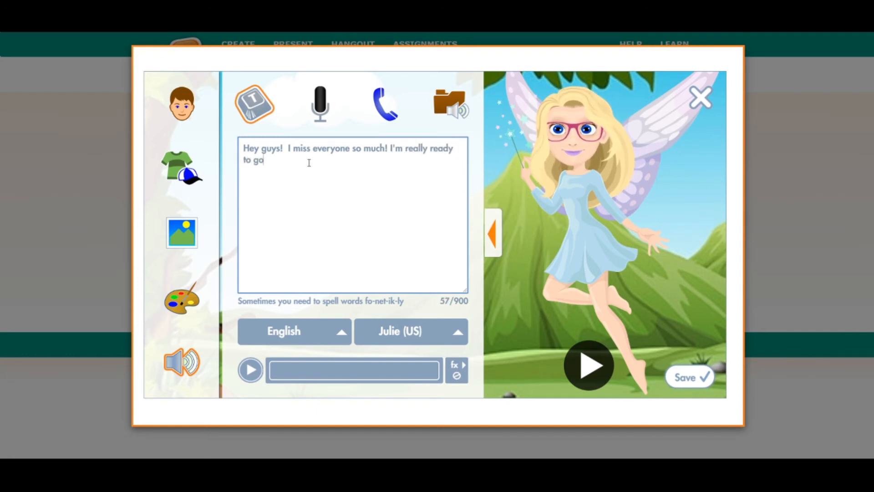
text( back to school)
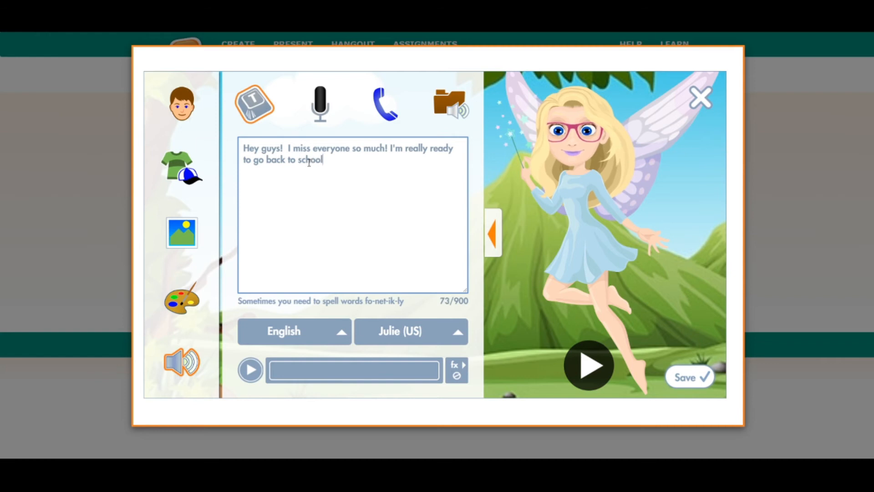
Step: End that sentence with a period and continue the message with "I've been trying to keep myself busy, but I'm so bored."
text(.  I've b)
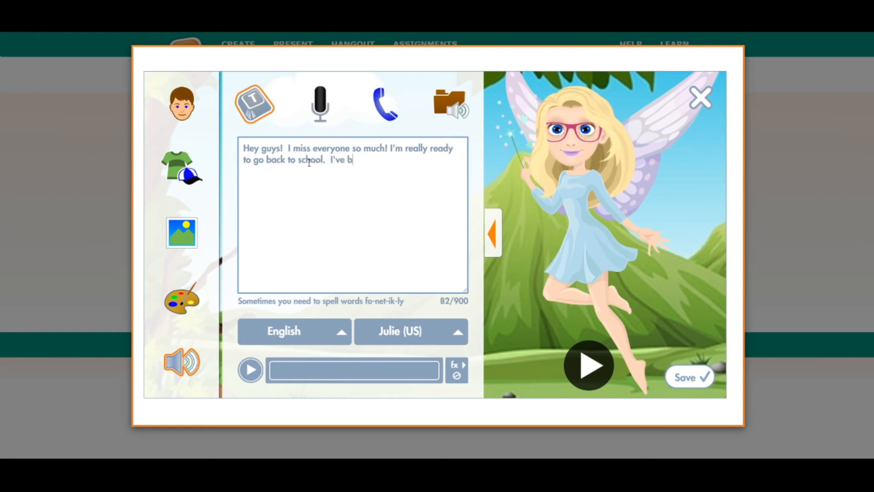
text(een trying )
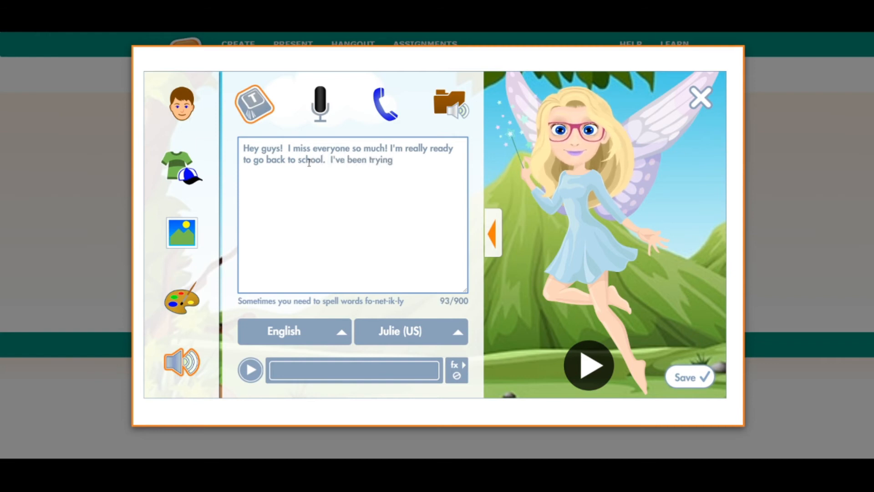
text(to keep m)
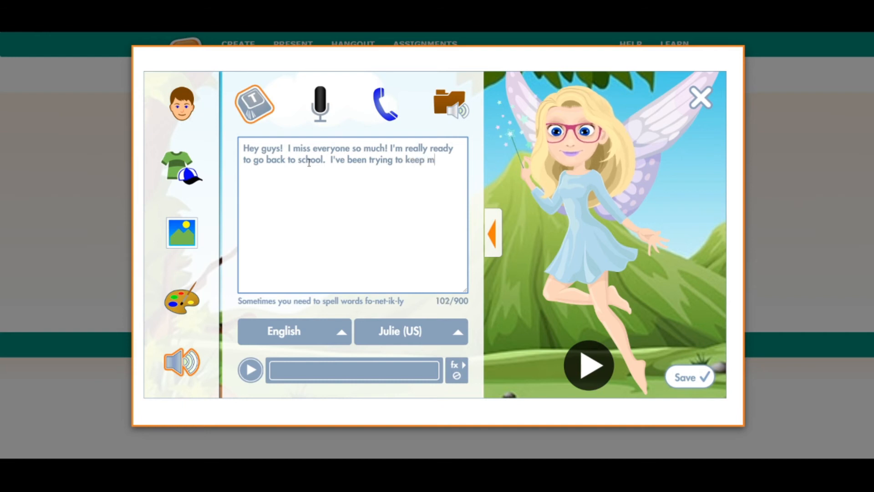
text(yself busy)
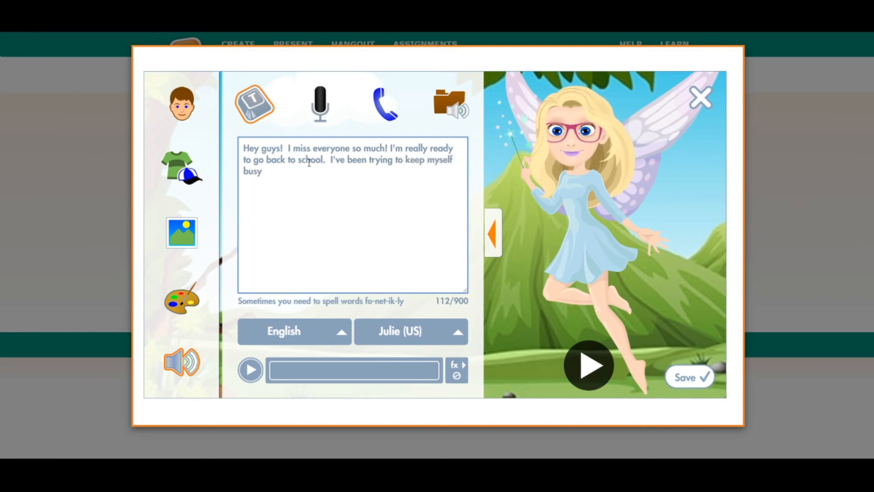
text(, but I'm so bored.)
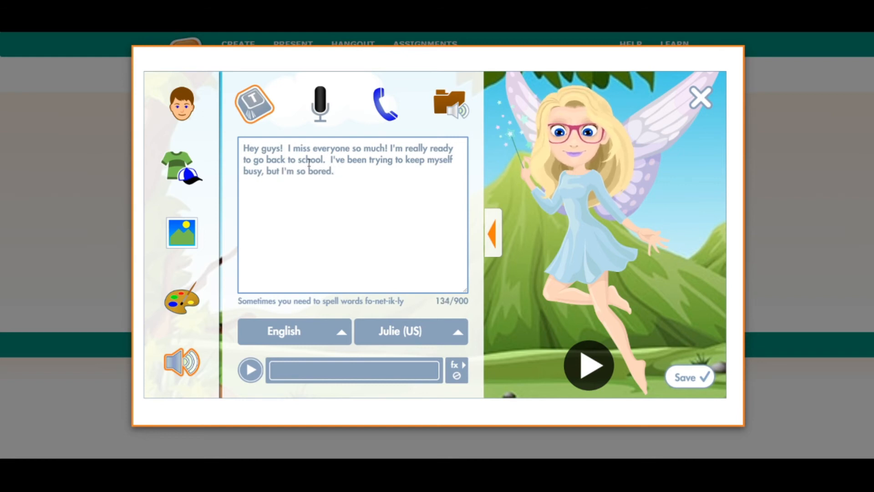
Step: Add "It feels like I've already finished everything on Netflix. Does anybody have any recommendations for good movies to watch or books to read?"
text(It feels)
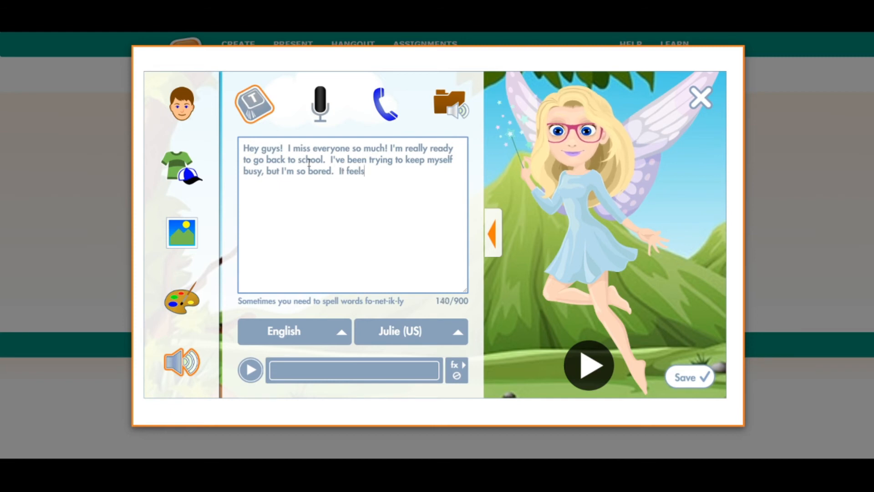
text( like I've already finished )
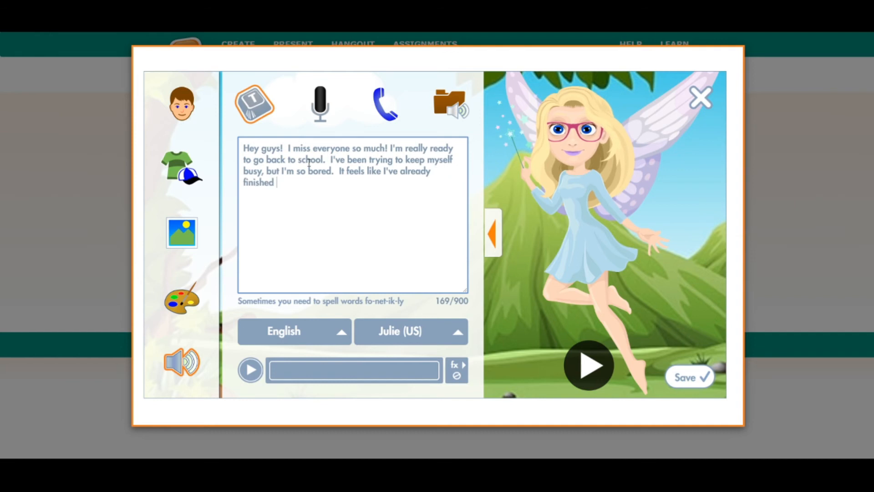
text(everythi)
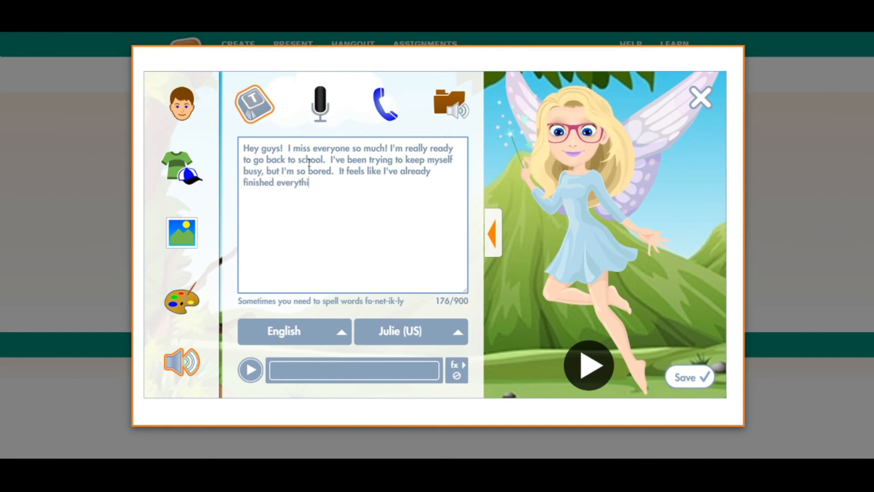
text(ng on Netflix.  Does anybo)
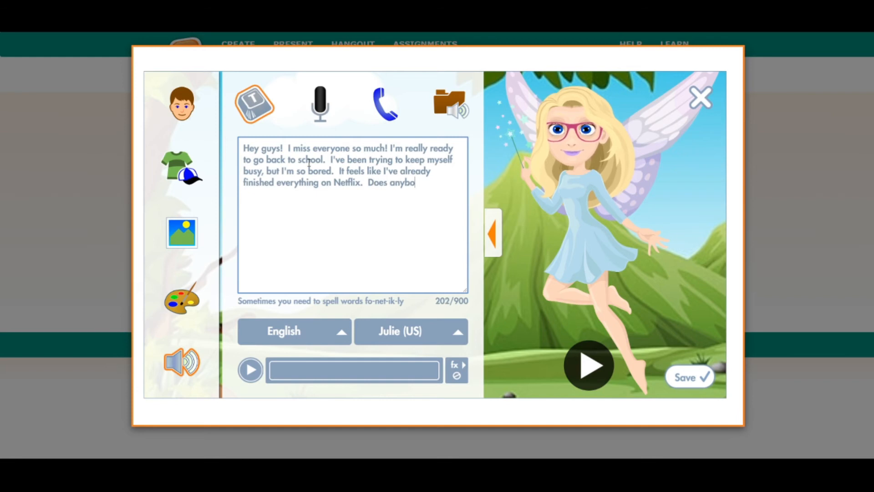
text(dy have)
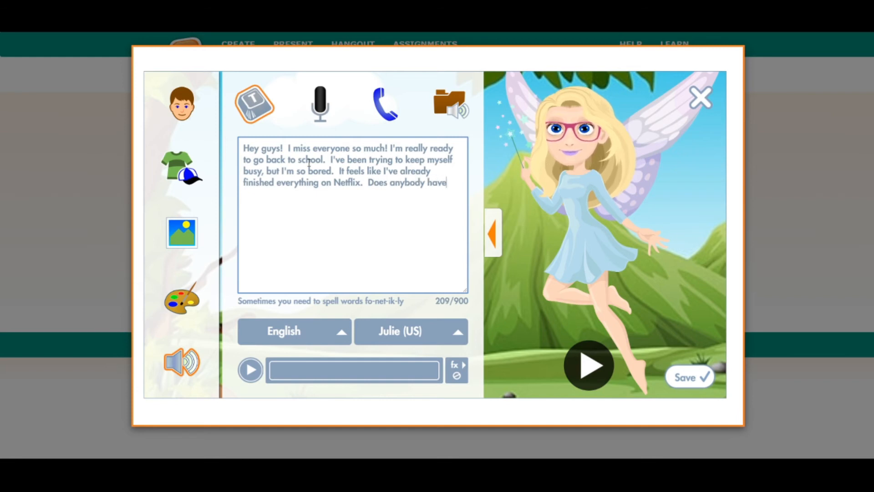
text( any recommendations for good movies to watch or )
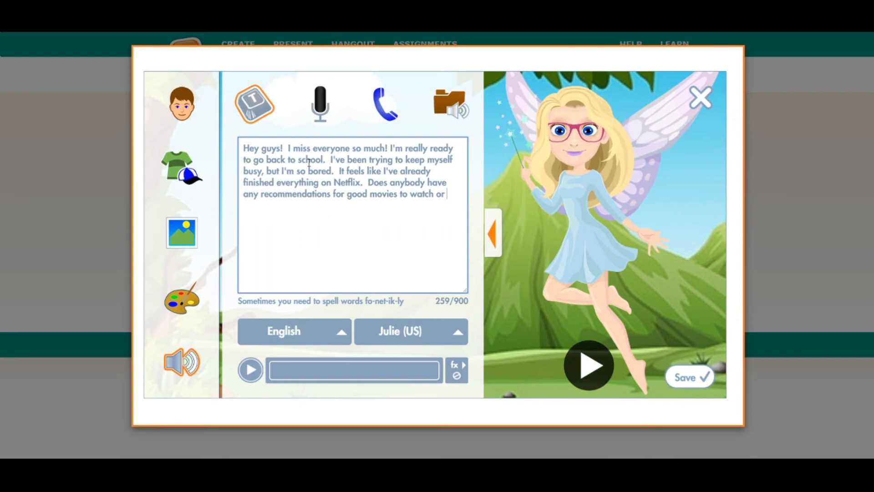
text(books to read?)
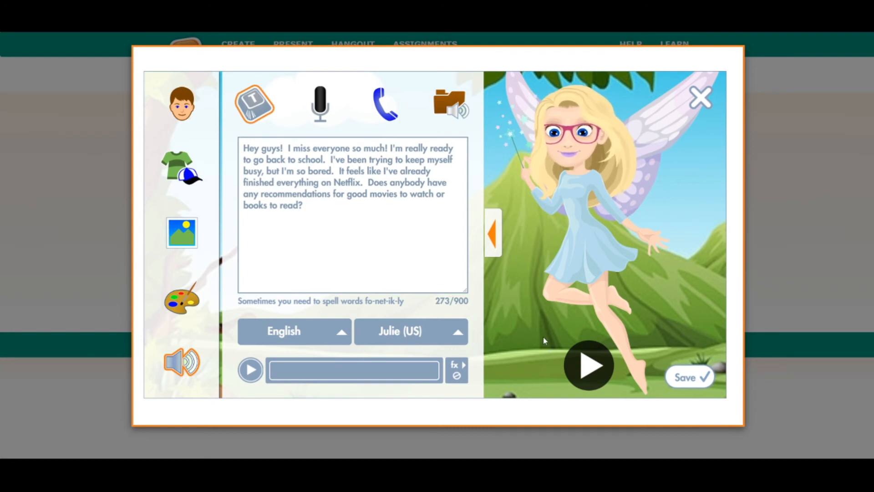
Step: Look through the available speech languages for the message and choose English
click(341, 332)
scroll(313, 187, down, 10)
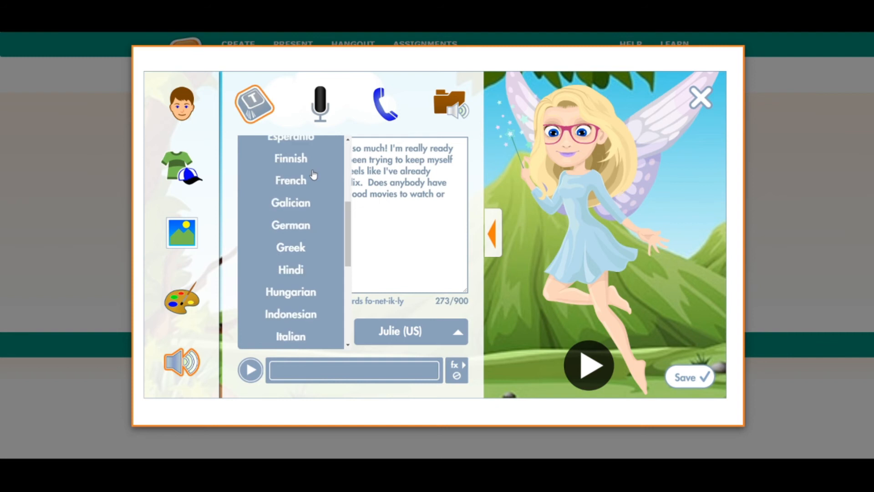
scroll(315, 194, up, 6)
scroll(316, 194, up, 5)
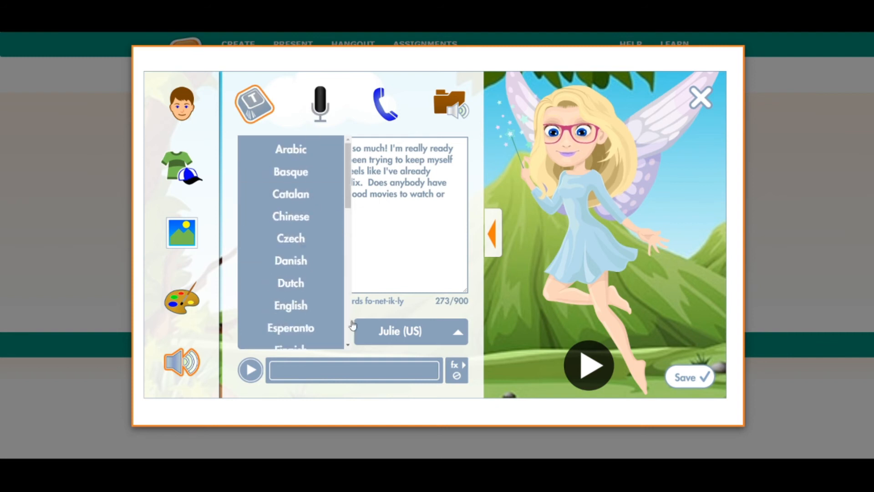
click(308, 311)
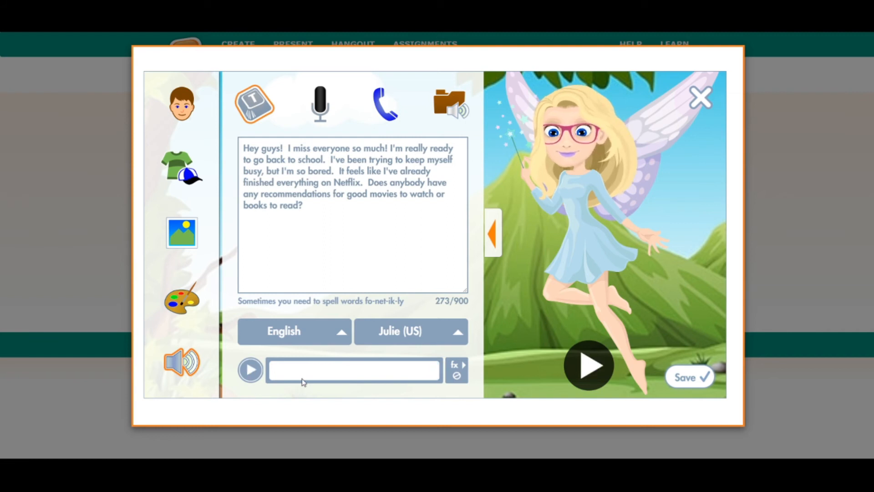
Step: Browse the English voices, choose Beth (US) for the fairy's message, and stop the voice preview
click(458, 334)
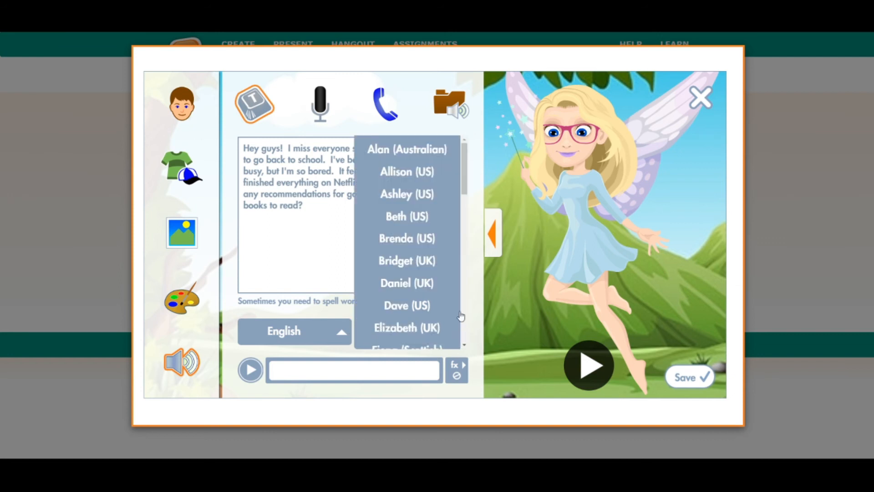
scroll(444, 205, down, 10)
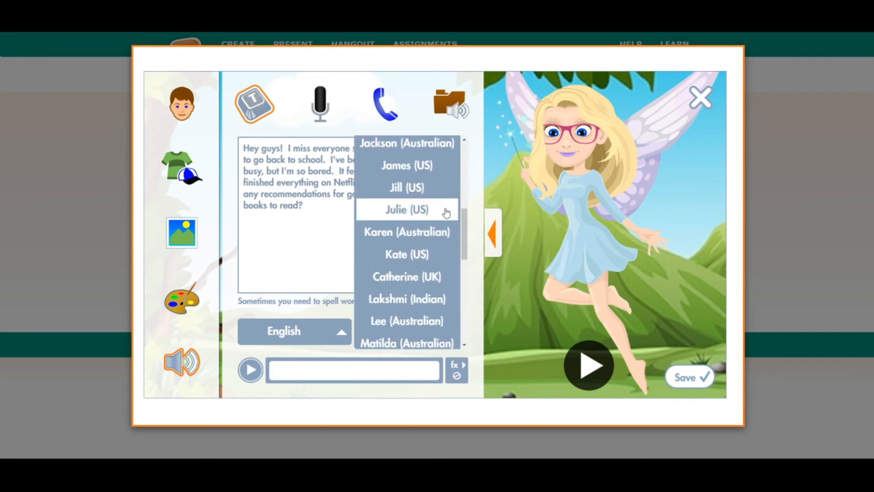
scroll(448, 241, down, 3)
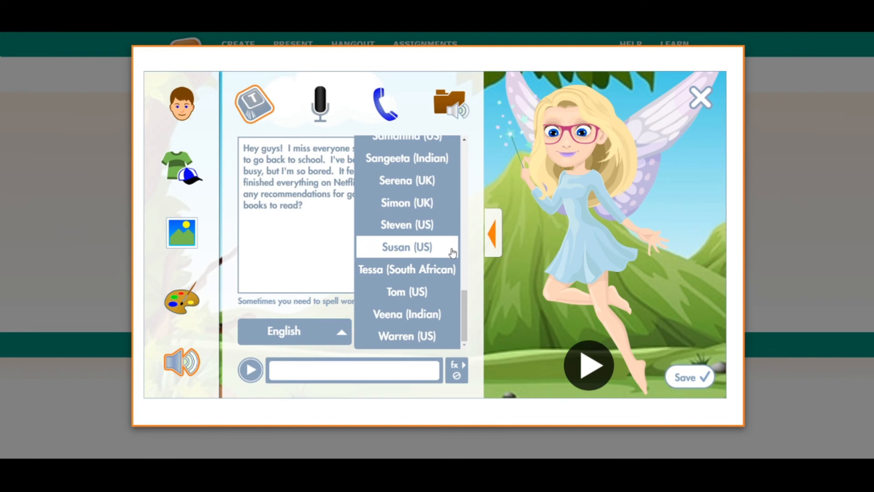
scroll(437, 339, up, 12)
scroll(430, 328, down, 2)
scroll(429, 324, down, 12)
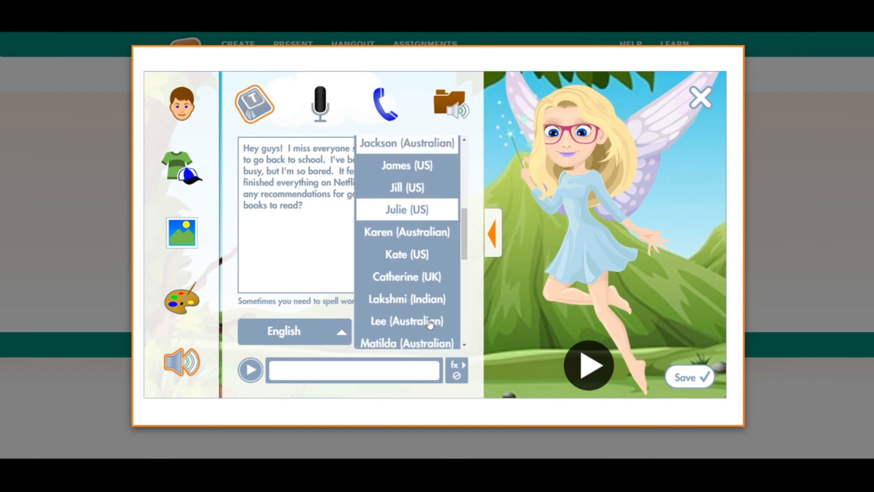
scroll(429, 323, up, 12)
scroll(430, 323, up, 4)
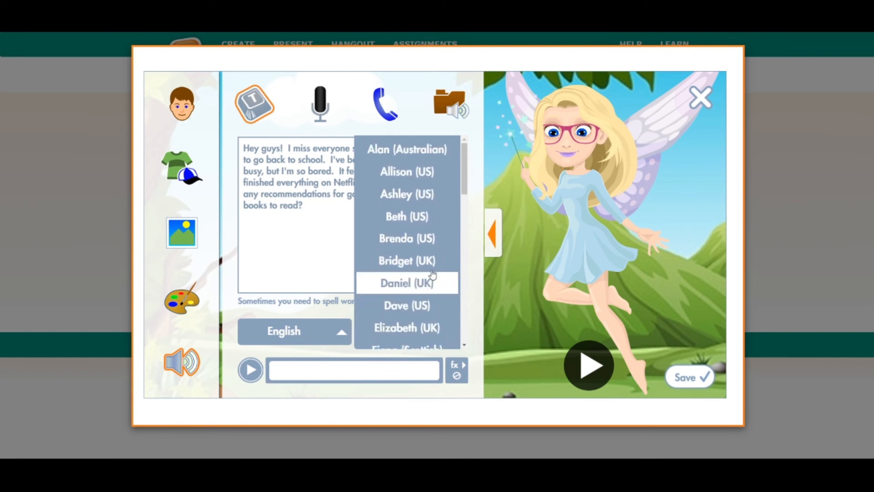
click(423, 216)
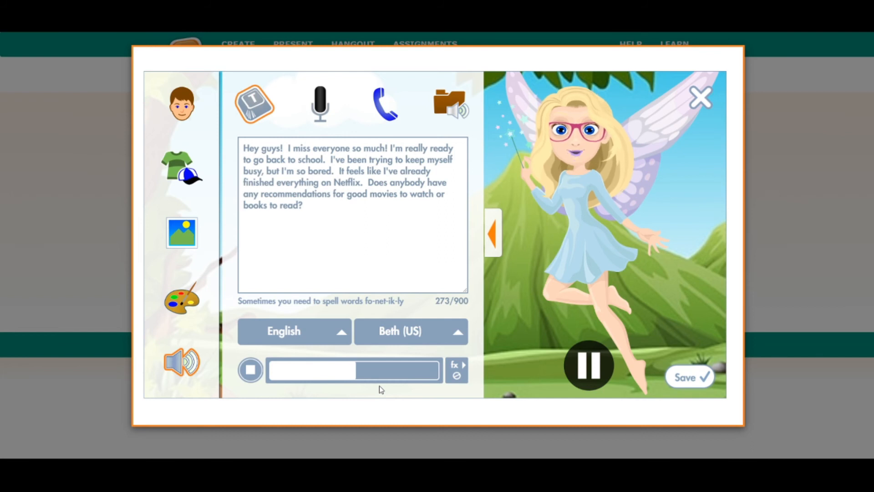
click(249, 371)
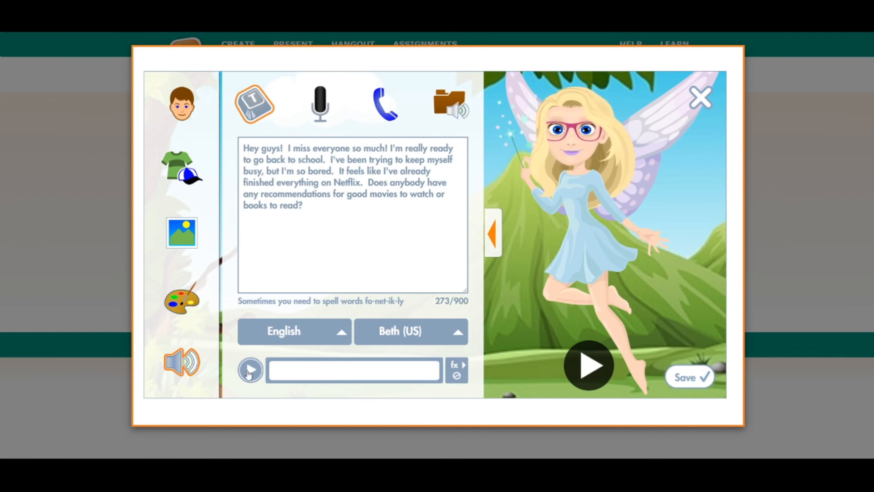
Step: Apply the chipmunk voice effect to the fairy's message and stop its preview
click(460, 377)
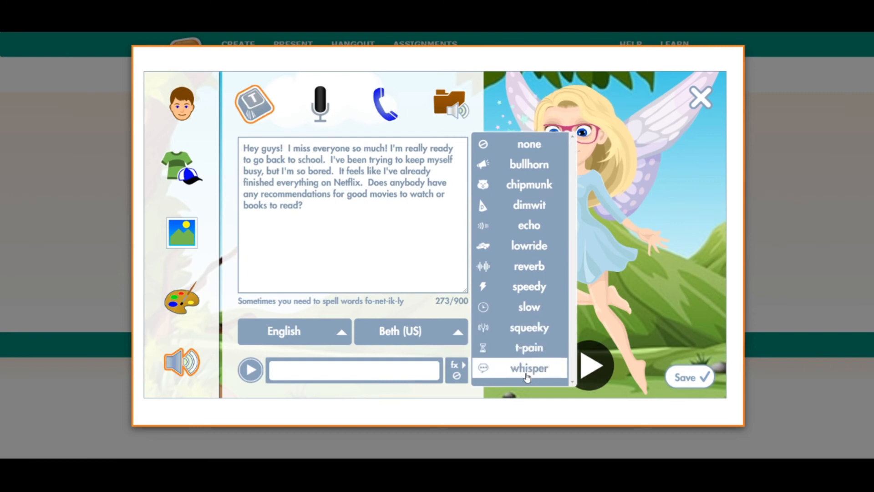
click(539, 185)
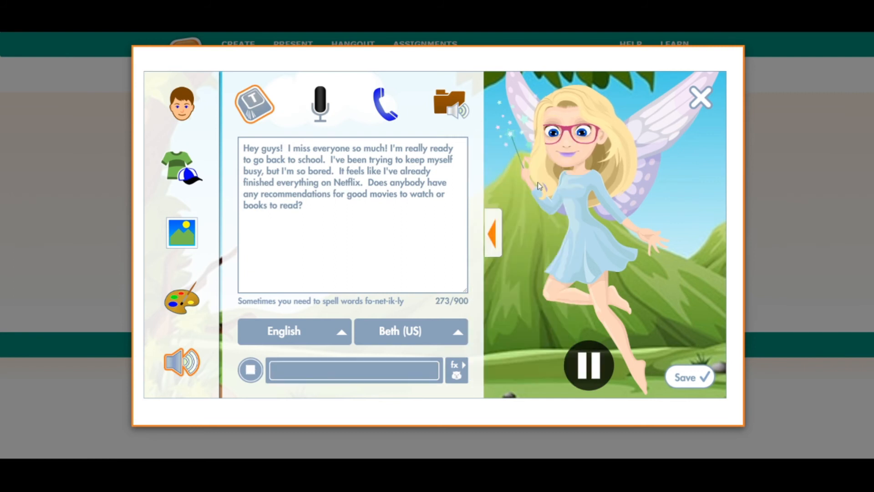
click(260, 376)
Step: Try the echo voice effect on the fairy's message and stop its preview
click(458, 374)
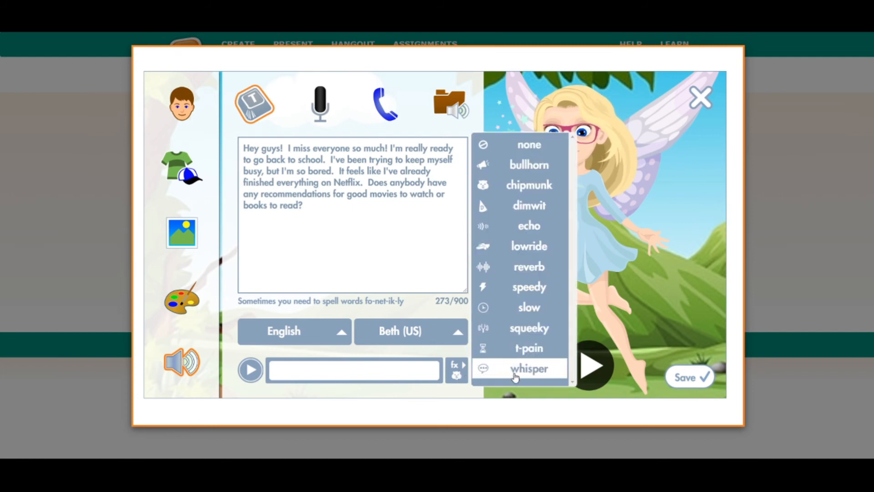
click(529, 226)
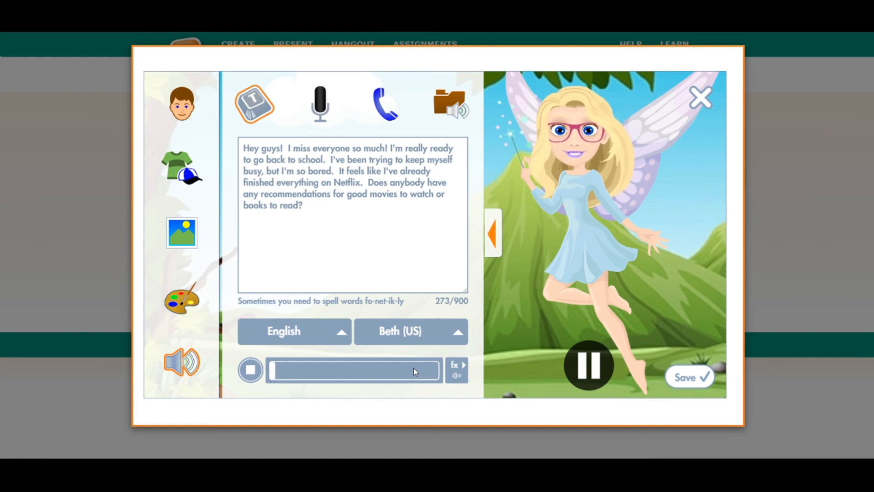
click(256, 376)
Step: Set the voice effect of the fairy's message to none and stop the preview
click(456, 369)
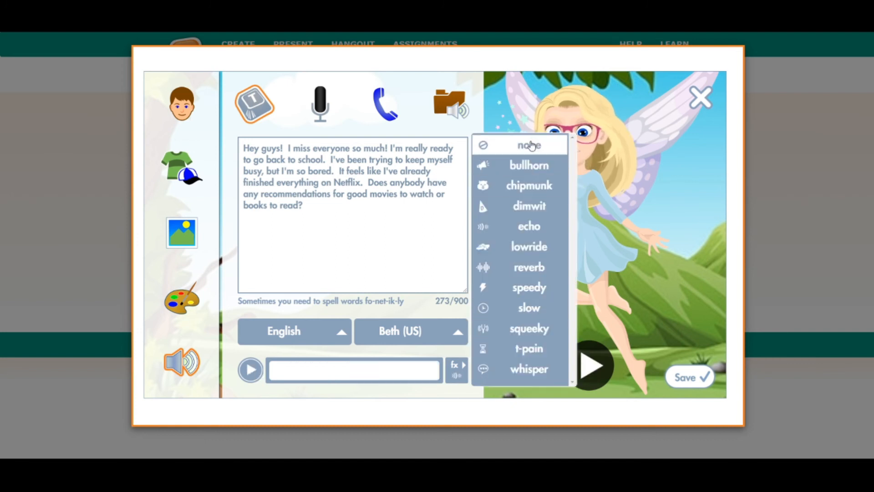
click(530, 146)
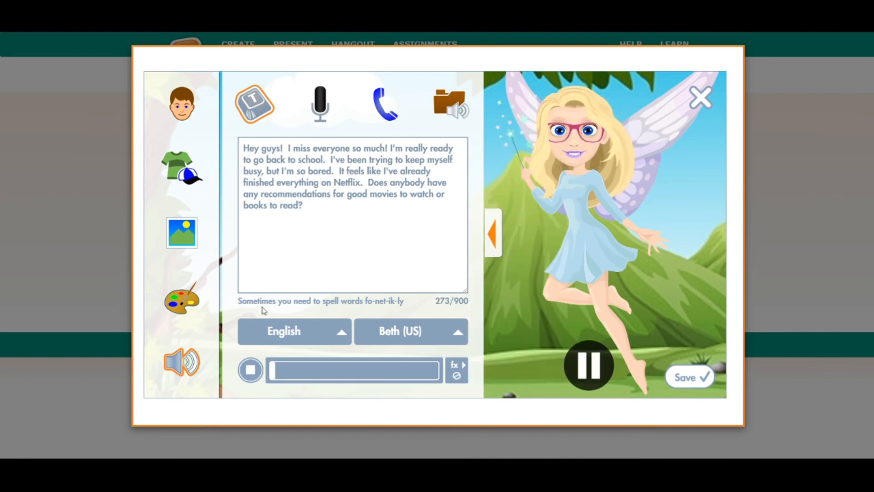
click(249, 381)
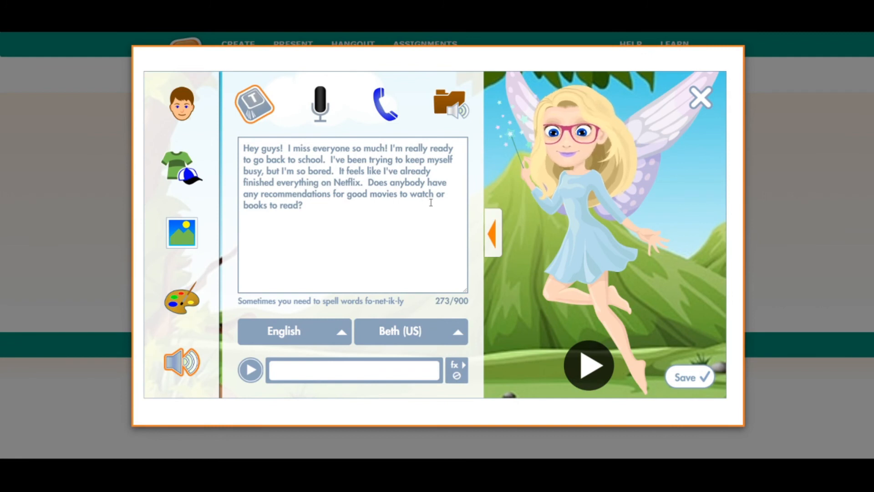
Step: Record a spoken message for the fairy with the microphone and play the recording back
click(321, 104)
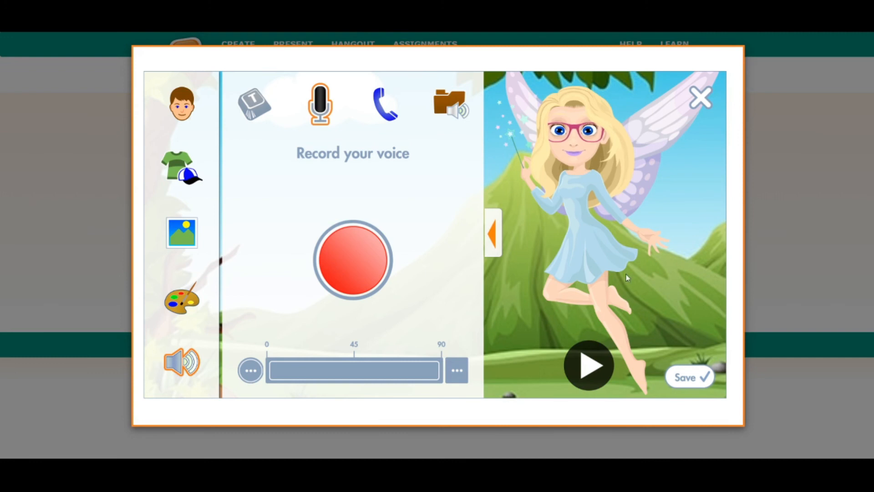
click(363, 272)
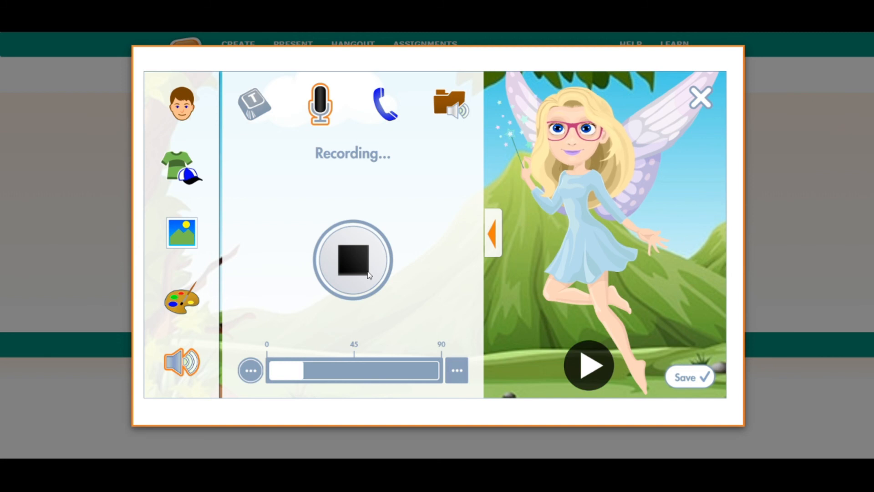
click(368, 274)
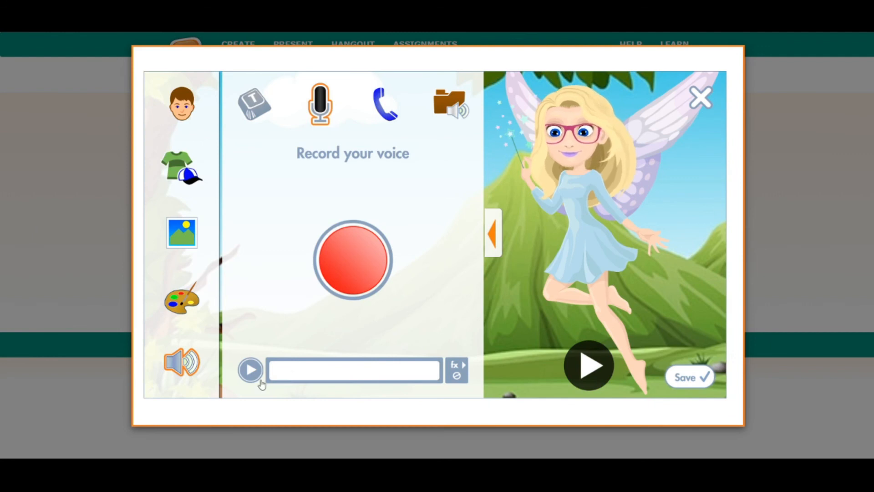
click(255, 374)
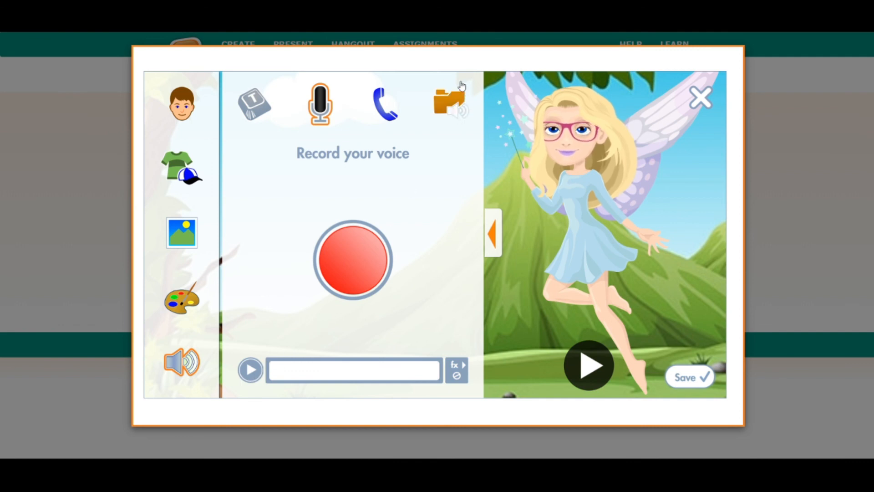
Step: Look at the audio library and the phone recording option, and return to the microphone recording
click(450, 110)
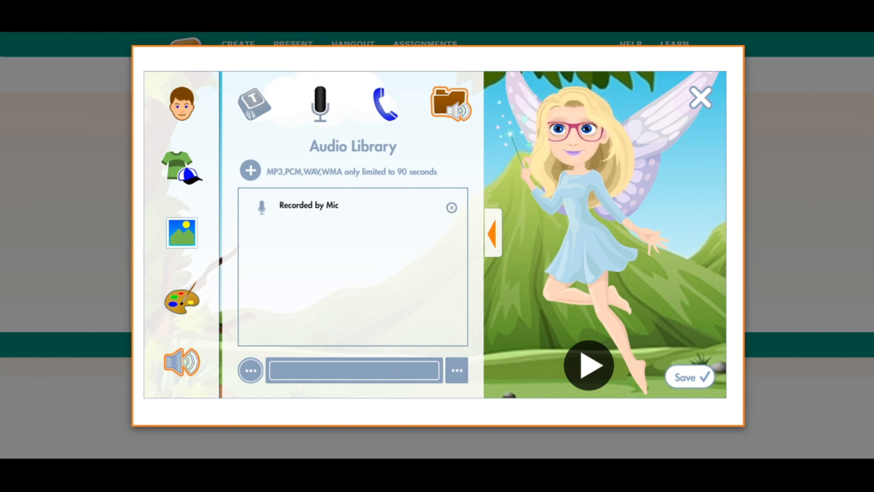
click(382, 109)
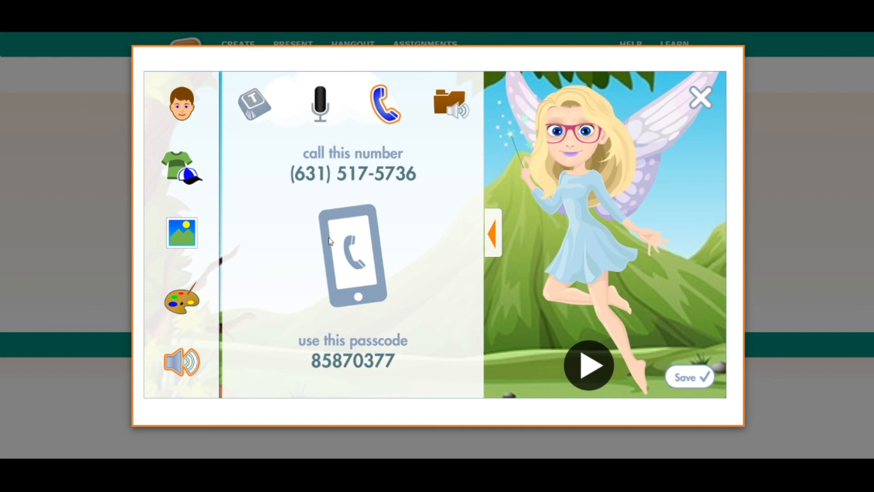
click(450, 104)
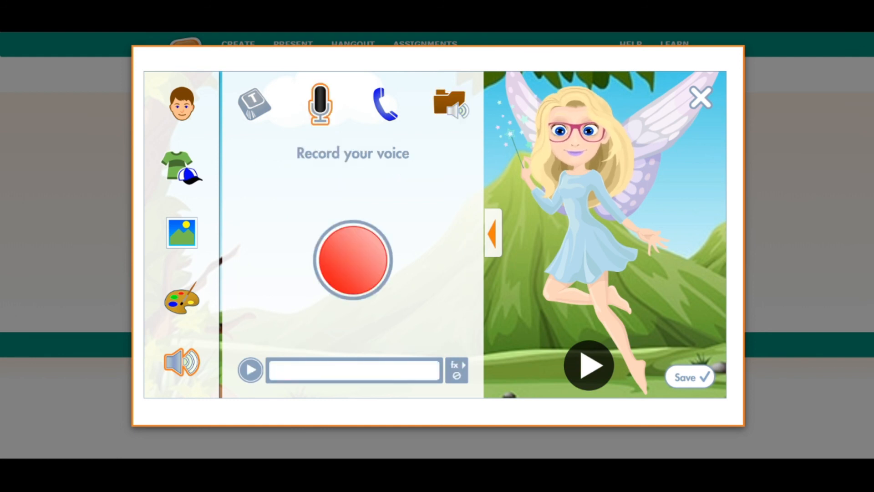
Step: Save the fairy avatar as a new thought in the topic, and check its playback and replies
click(707, 383)
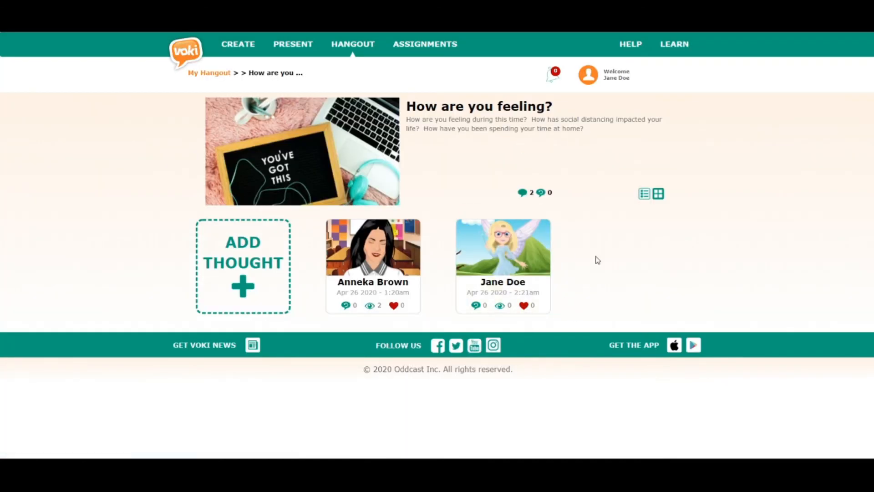
click(521, 254)
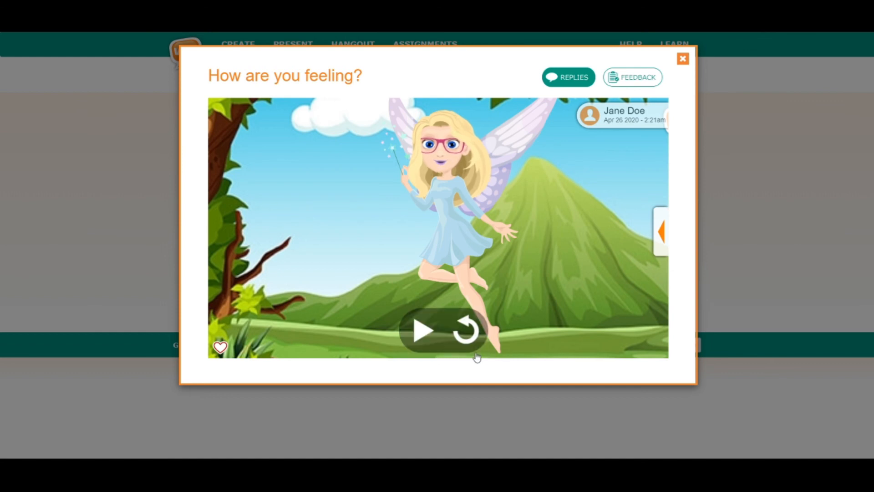
click(661, 232)
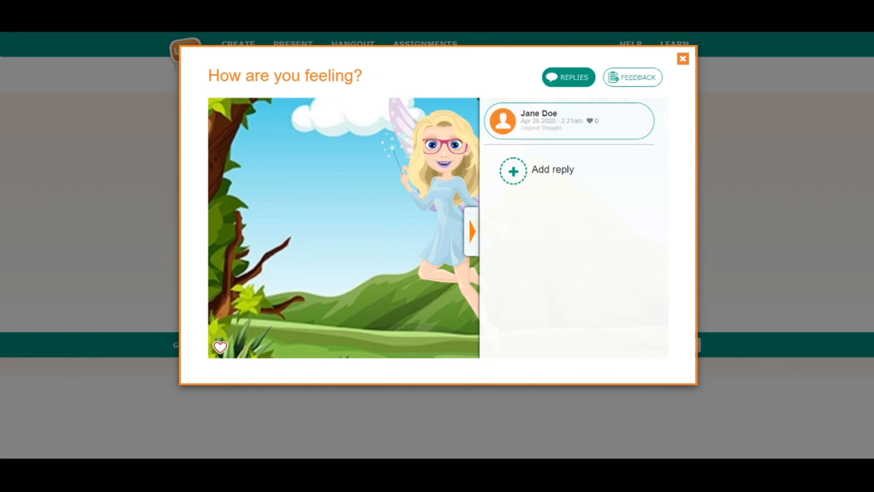
click(683, 59)
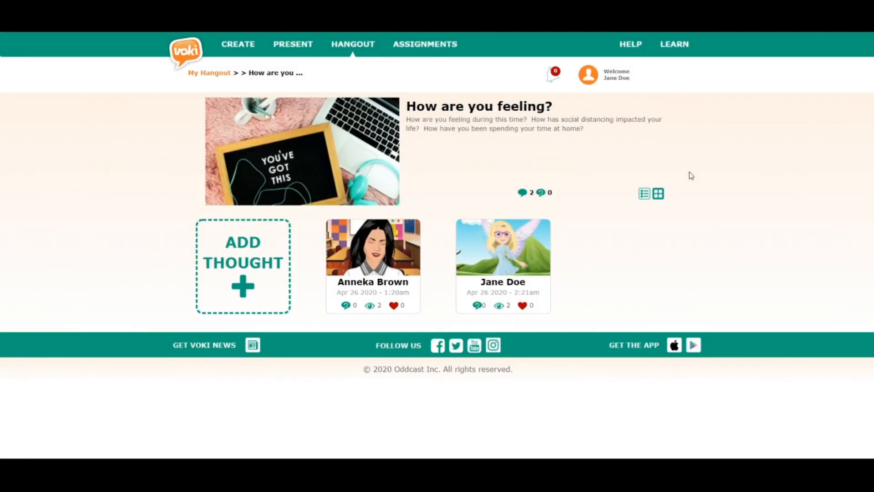